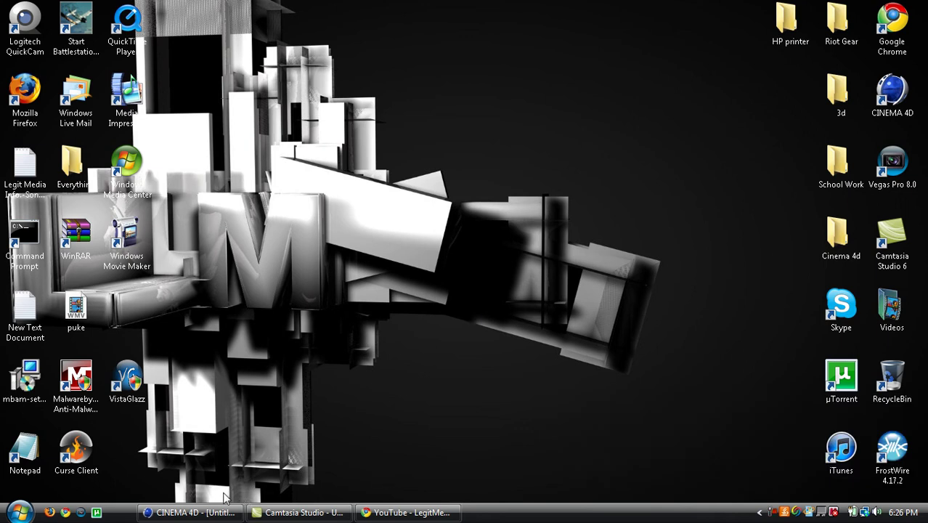
# Switch to Chrome and examine the LegitMediaEditing YouTube channel page, including its profile section and channel comments
pyautogui.click(211, 512)
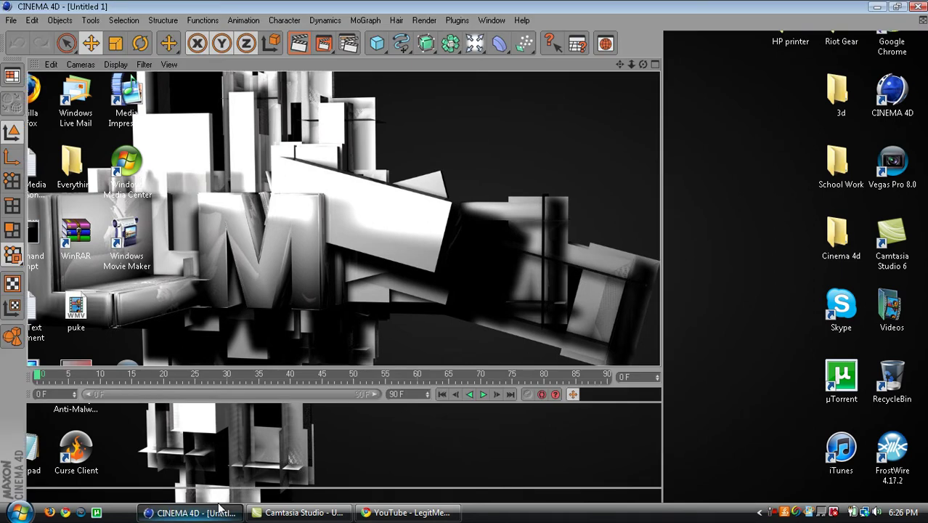
pyautogui.click(298, 512)
pyautogui.click(404, 513)
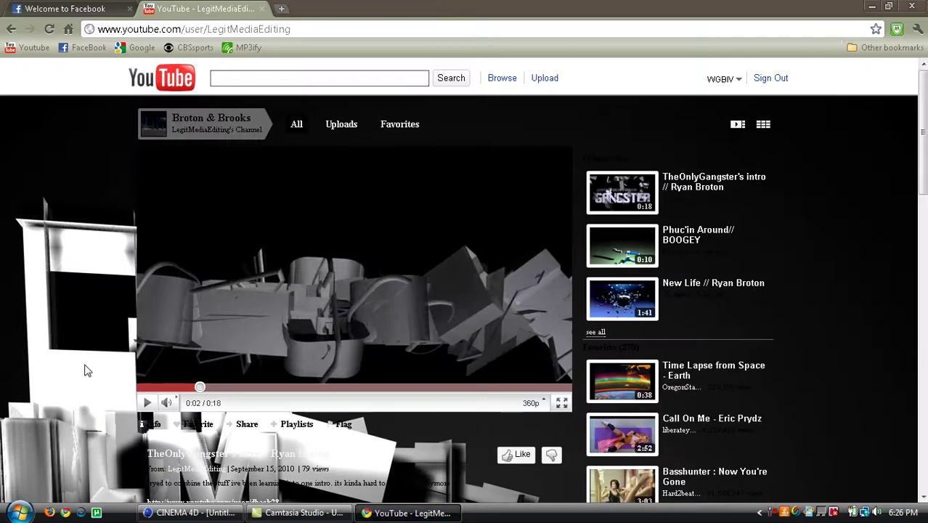
pyautogui.scroll(-5, 85, 369)
pyautogui.scroll(-2, 330, 391)
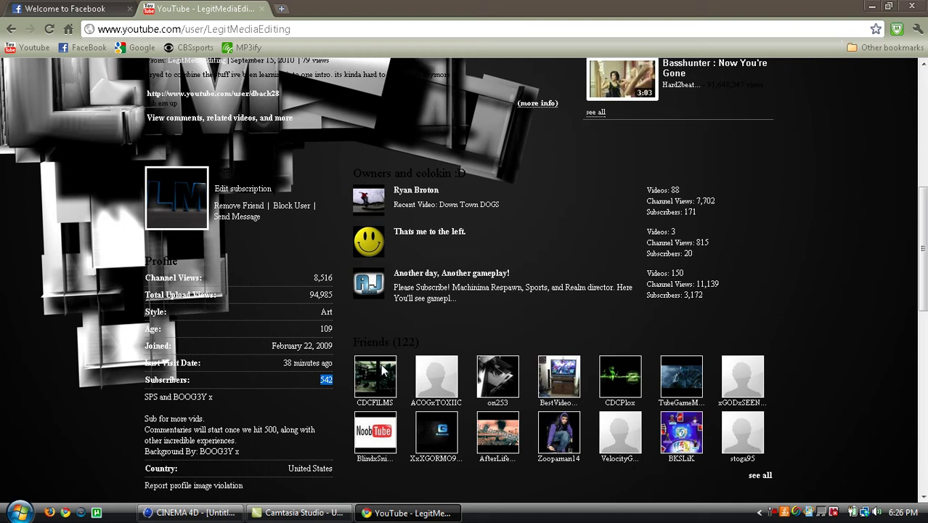
pyautogui.click(209, 512)
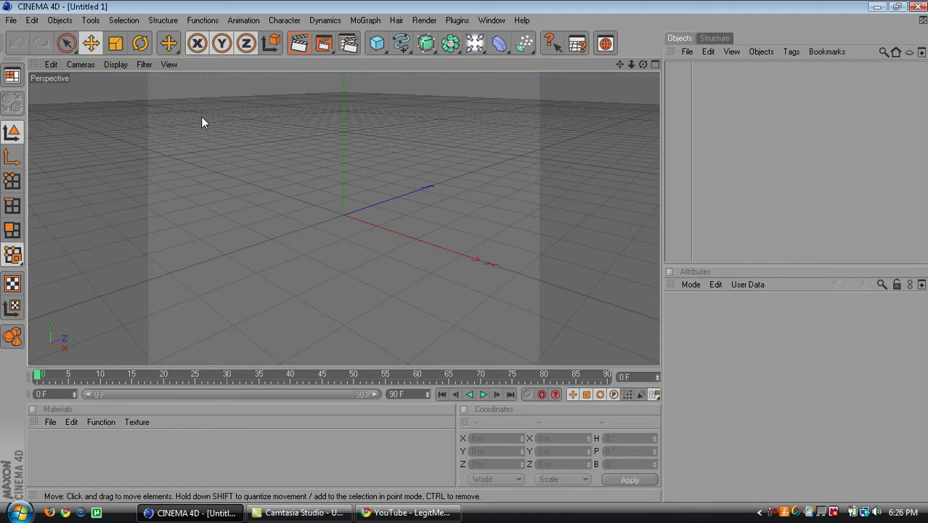
pyautogui.click(348, 514)
pyautogui.click(403, 512)
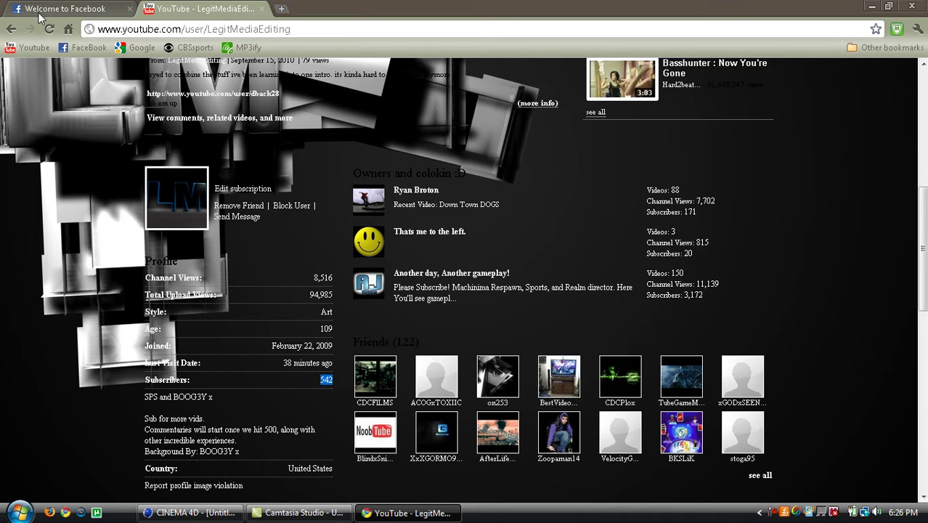
pyautogui.click(191, 513)
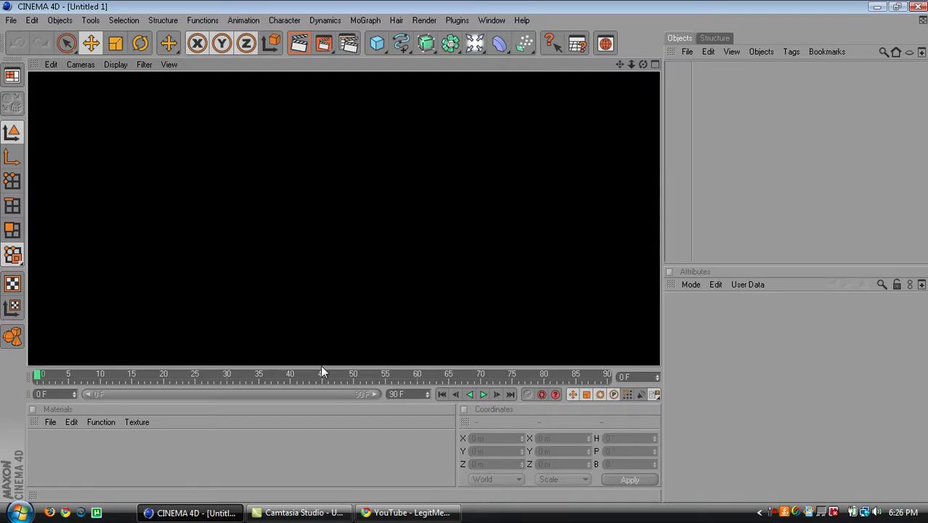
pyautogui.click(403, 513)
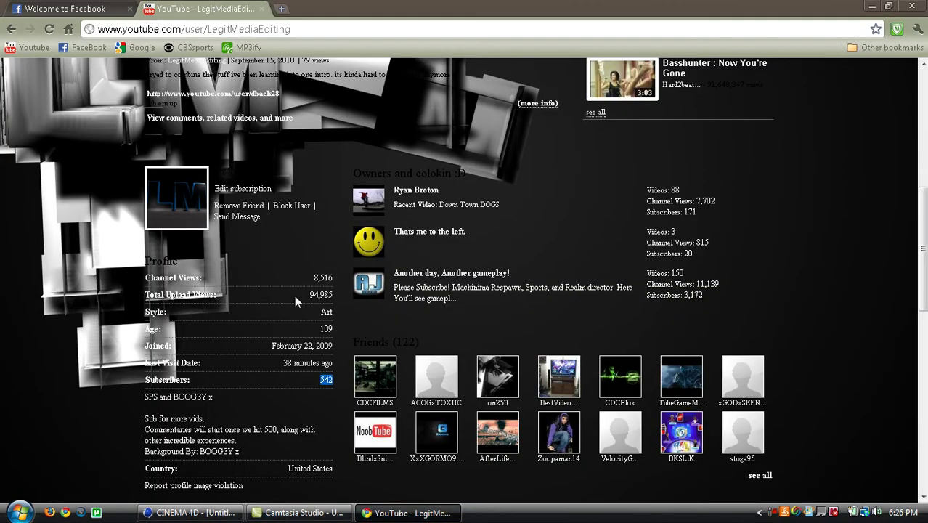
pyautogui.click(319, 384)
pyautogui.scroll(-1, 326, 347)
pyautogui.scroll(5, 133, 278)
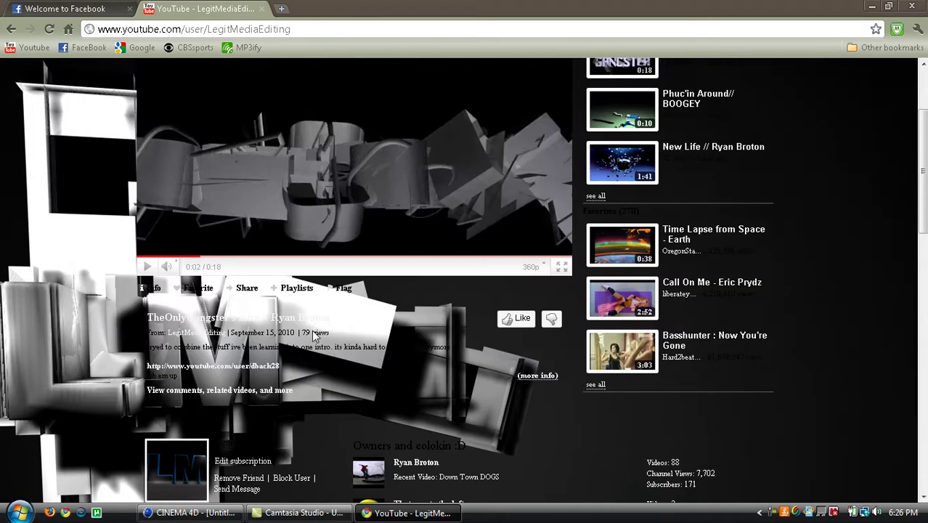
pyautogui.scroll(-2, 133, 278)
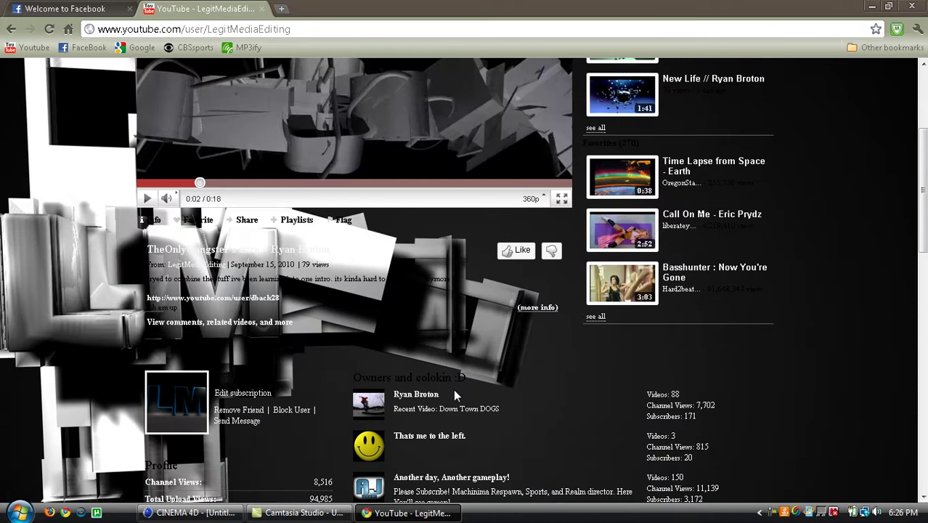
pyautogui.scroll(-9, 454, 393)
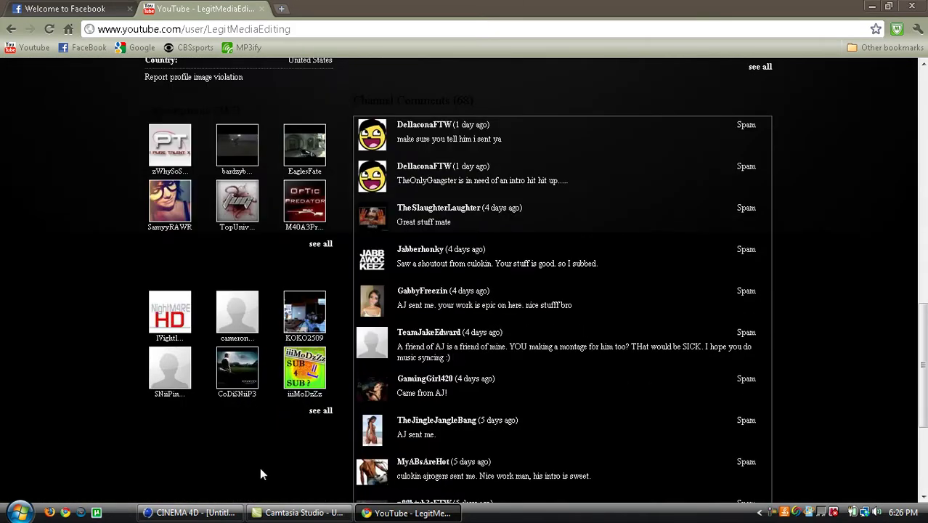
# Switch to CINEMA 4D and add a Text spline to the empty scene
pyautogui.click(215, 509)
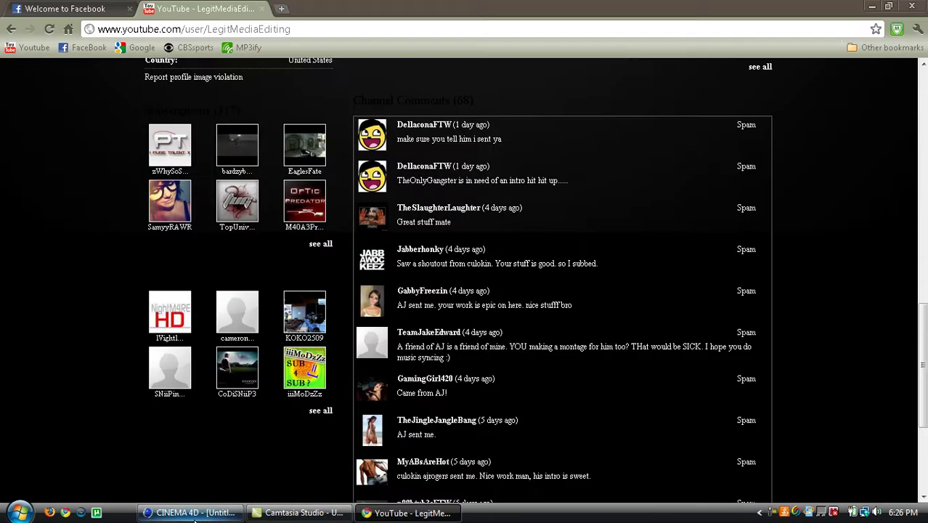
pyautogui.click(305, 513)
pyautogui.click(305, 512)
pyautogui.click(190, 513)
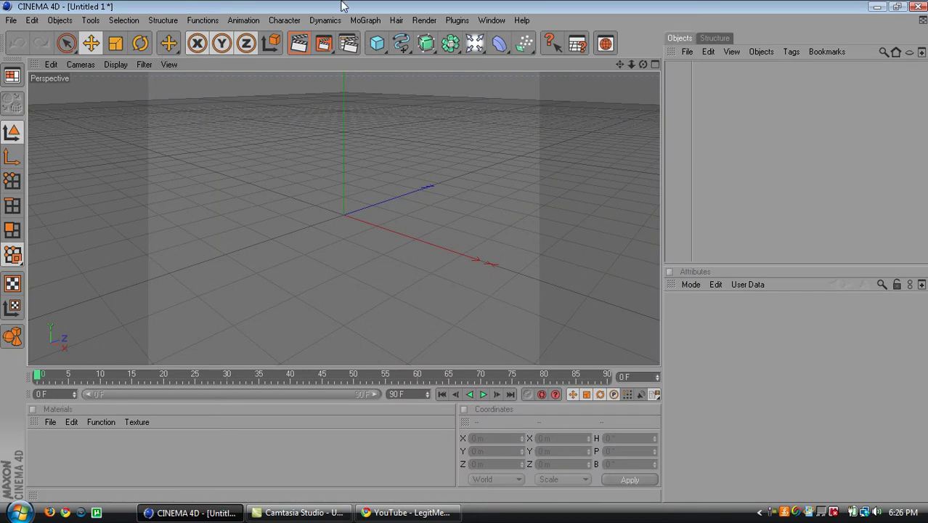
pyautogui.click(425, 44)
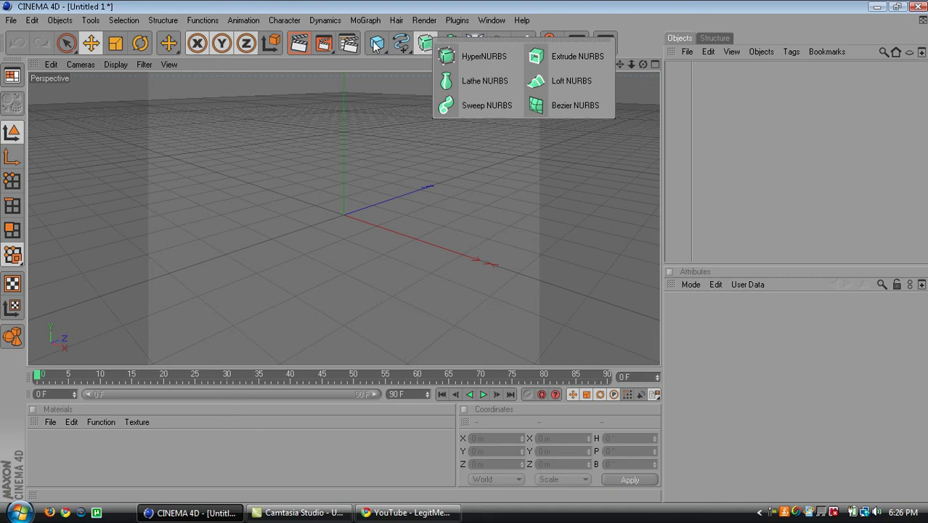
pyautogui.click(401, 44)
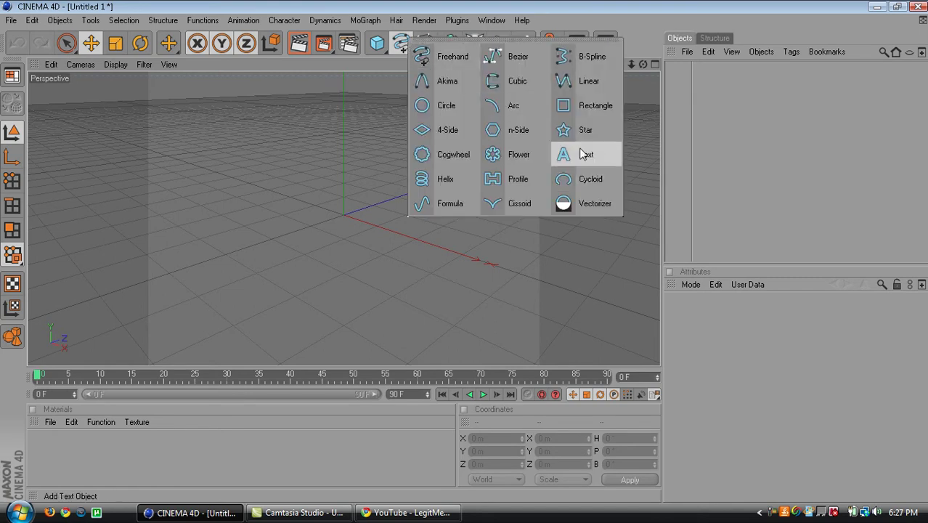
pyautogui.click(586, 154)
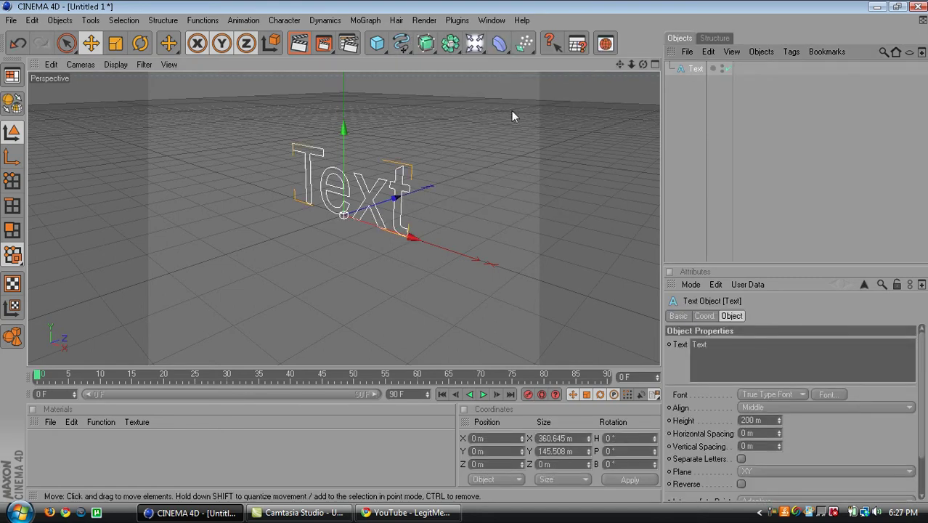
# Change the Text spline's wording to "Test"
pyautogui.moveTo(643, 65); pyautogui.dragTo(653, 66)
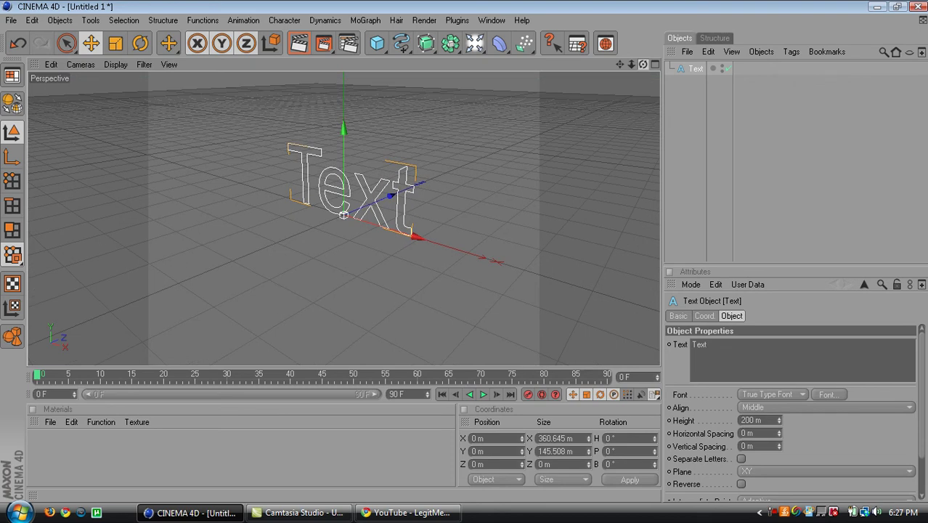
pyautogui.click(404, 45)
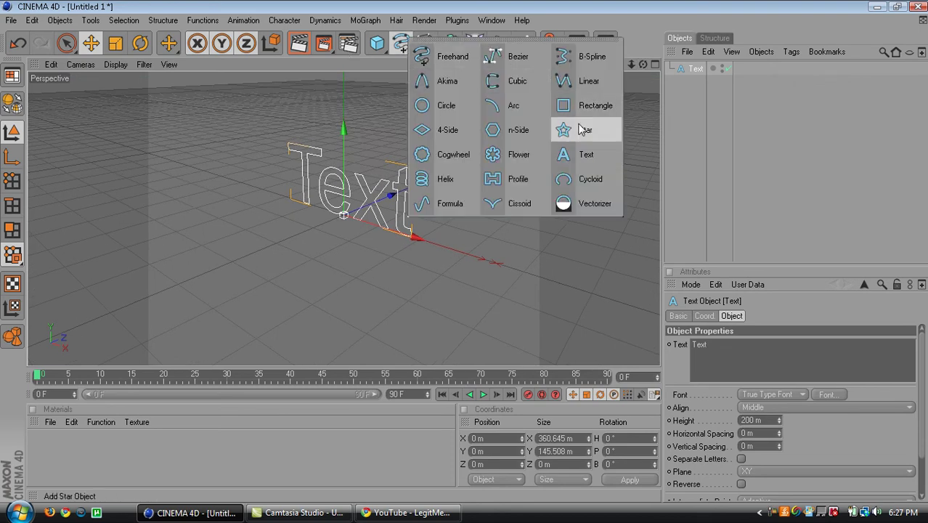
pyautogui.moveTo(724, 352); pyautogui.dragTo(681, 362)
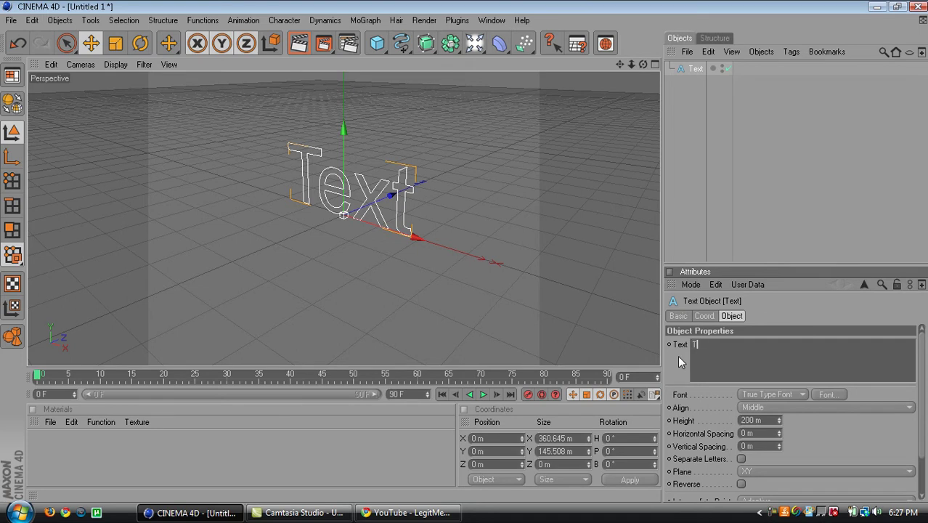
pyautogui.click(678, 356)
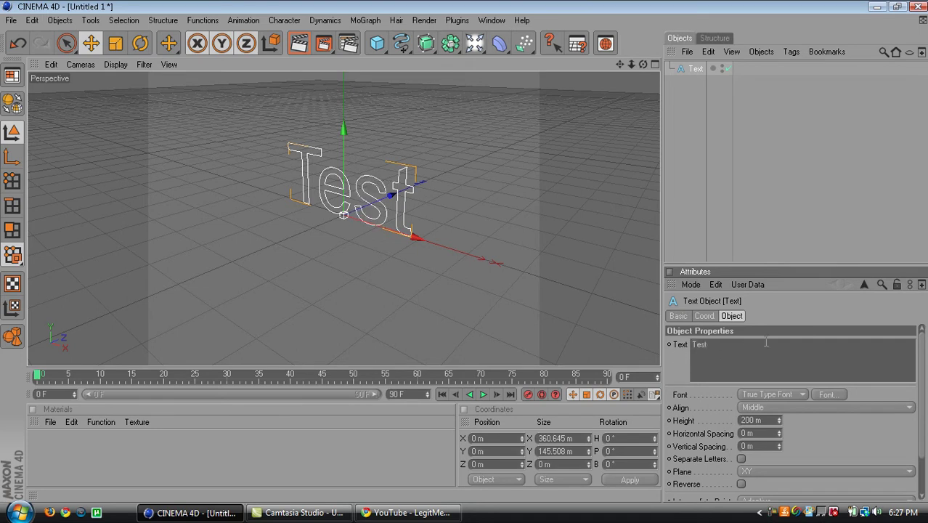
# Set the Text spline's font to Arial Black
pyautogui.click(827, 395)
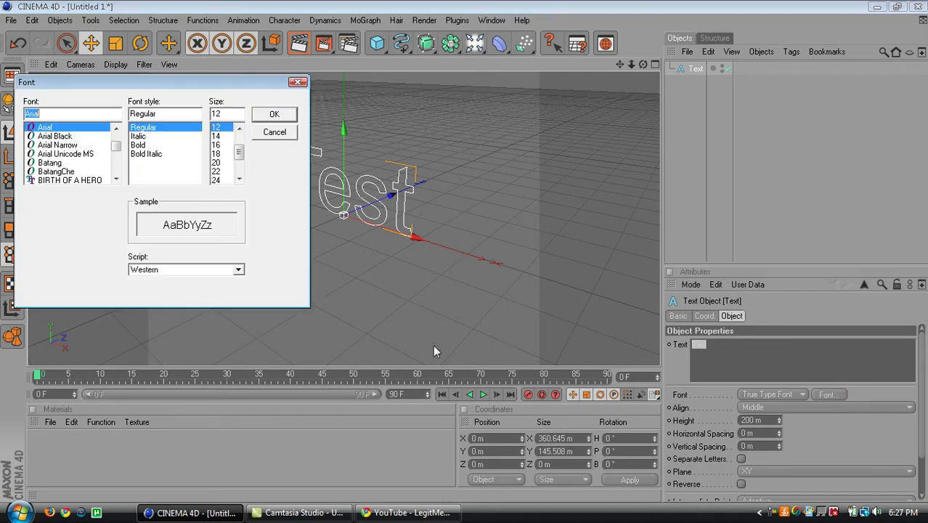
pyautogui.click(64, 137)
pyautogui.click(274, 116)
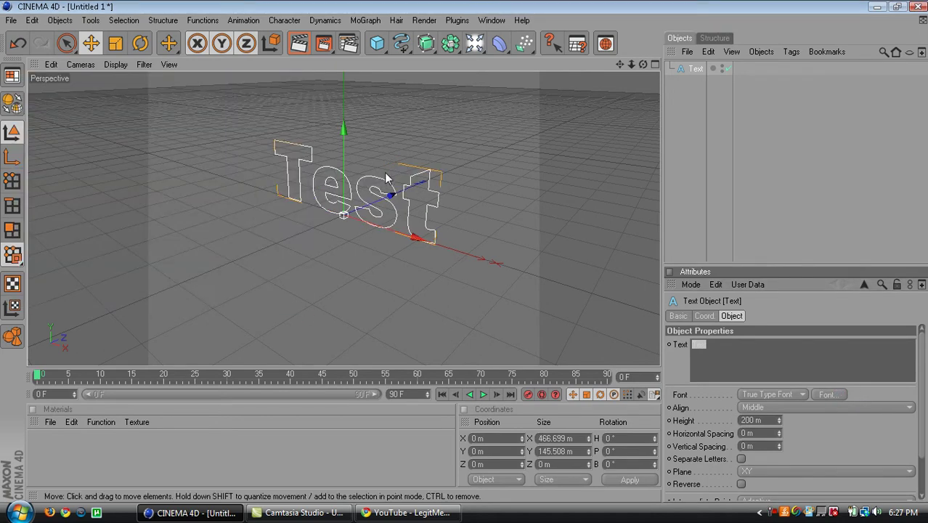
# Render the active view to check how the unextruded text outline looks, and return to the editor view
pyautogui.moveTo(644, 66); pyautogui.dragTo(612, 66)
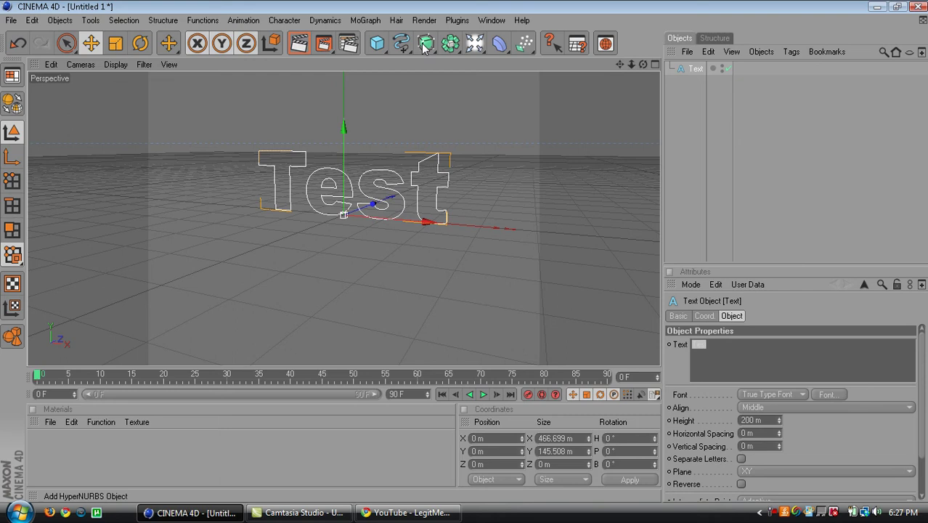
pyautogui.moveTo(643, 64); pyautogui.dragTo(618, 64)
pyautogui.click(299, 43)
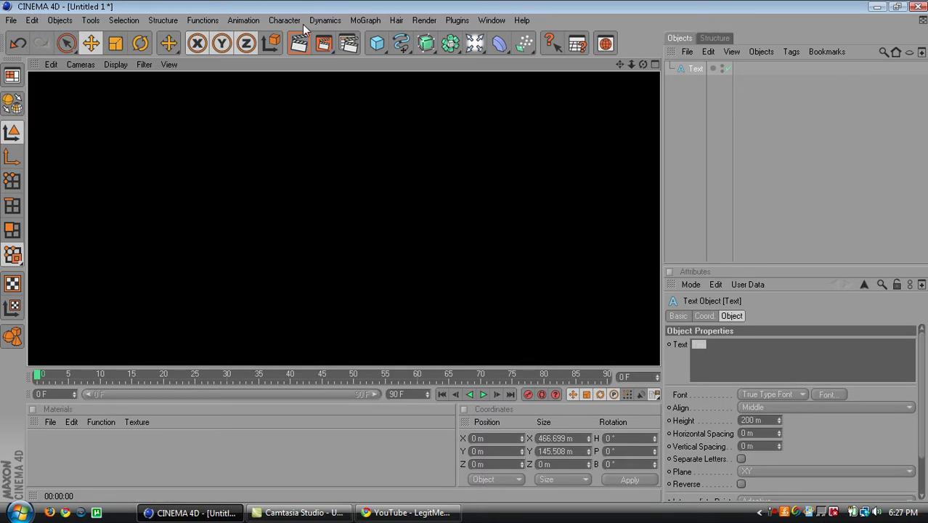
pyautogui.click(412, 161)
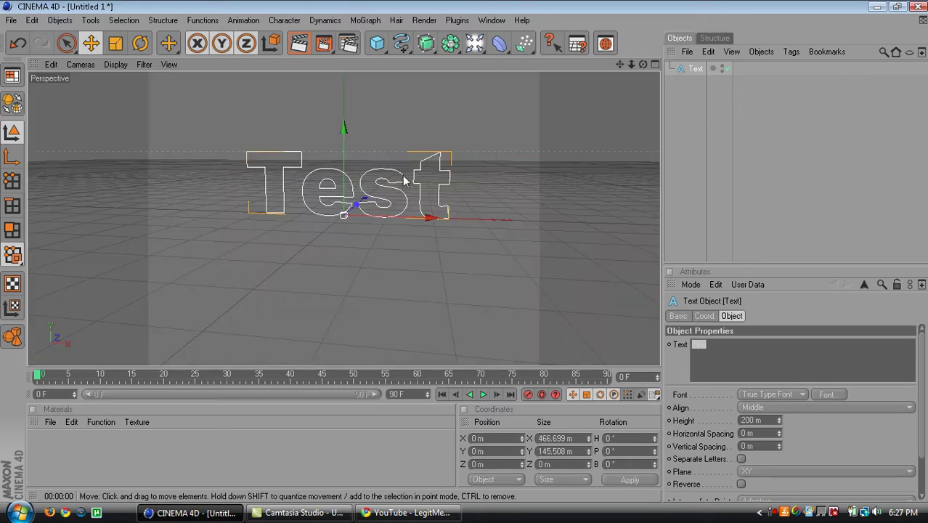
# Add an Extrude NURBS object and make the Text spline its child
pyautogui.click(428, 47)
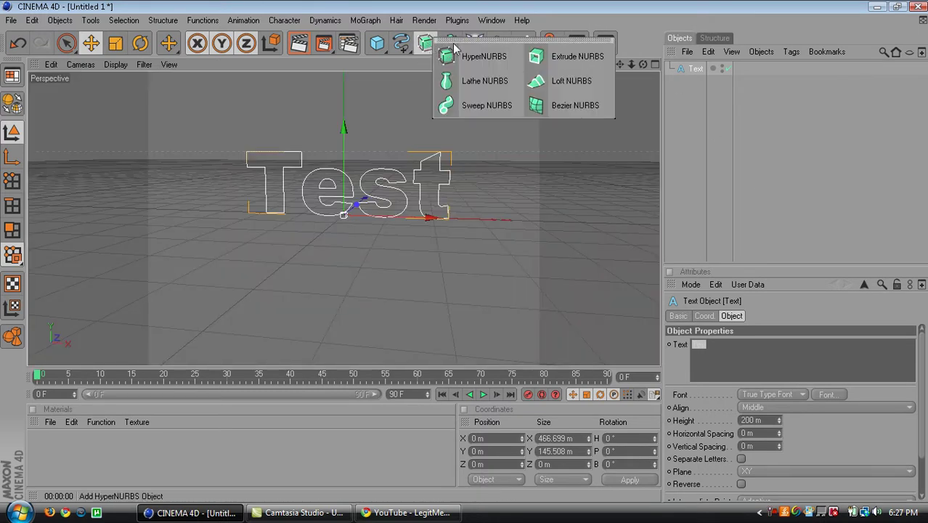
pyautogui.click(559, 59)
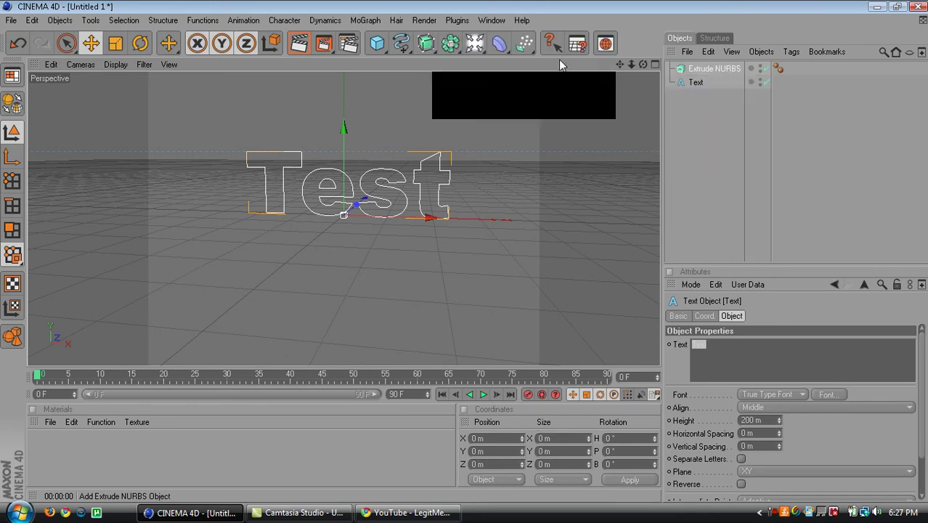
pyautogui.click(699, 83)
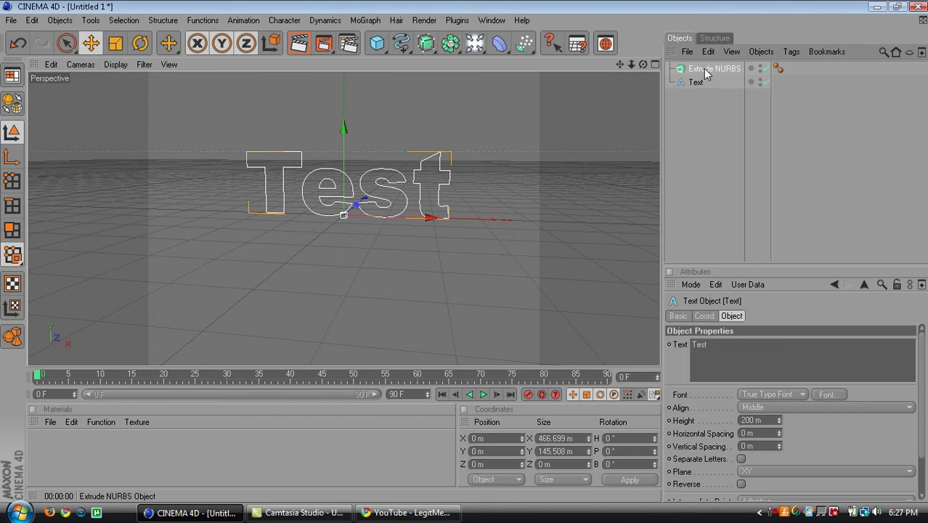
pyautogui.click(705, 70)
pyautogui.moveTo(642, 67); pyautogui.dragTo(623, 69)
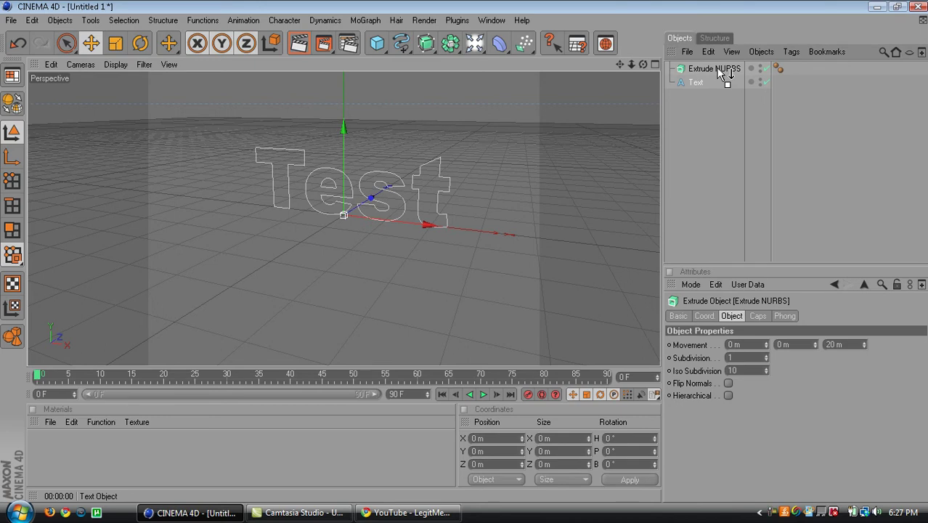
pyautogui.moveTo(719, 70); pyautogui.dragTo(716, 68)
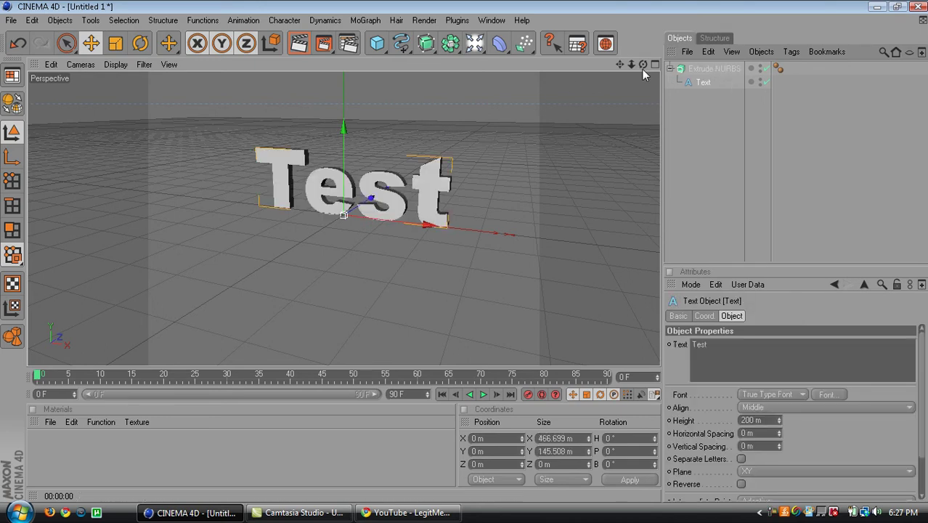
# Inspect the Extrude NURBS and Text objects' properties and render the active view to preview the extruded text
pyautogui.moveTo(643, 65)
pyautogui.mouseDown()
pyautogui.moveTo(643, 56)
pyautogui.moveTo(643, 78)
pyautogui.moveTo(633, 68)
pyautogui.moveTo(641, 65)
pyautogui.mouseUp()
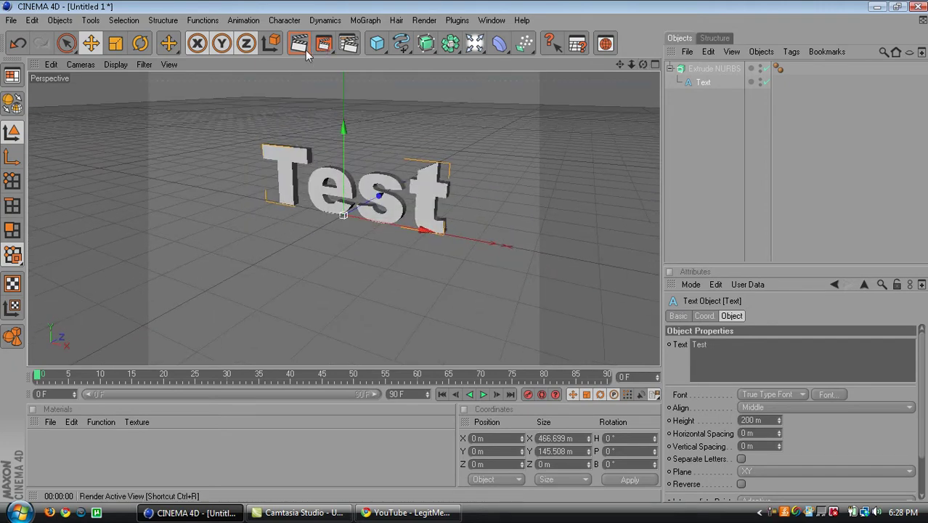
pyautogui.click(305, 53)
pyautogui.click(713, 68)
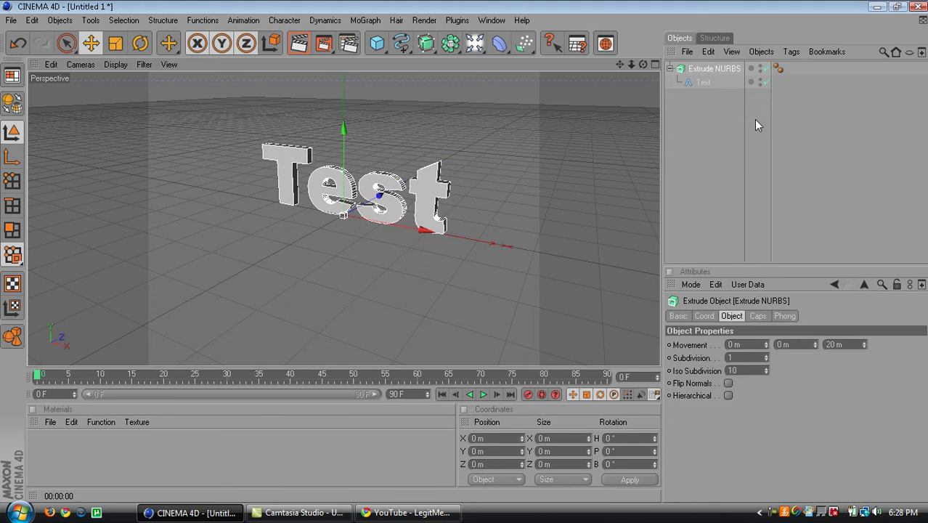
pyautogui.click(703, 83)
pyautogui.click(708, 69)
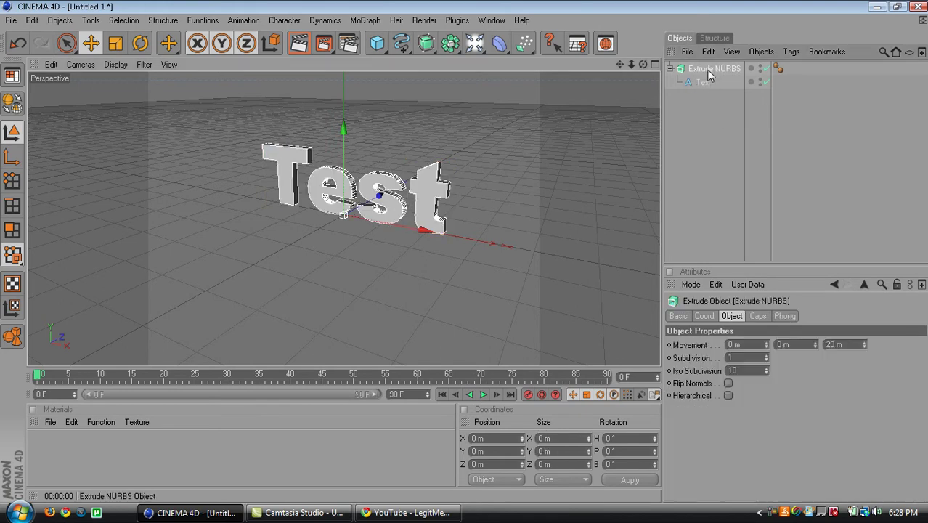
pyautogui.click(704, 81)
pyautogui.click(708, 68)
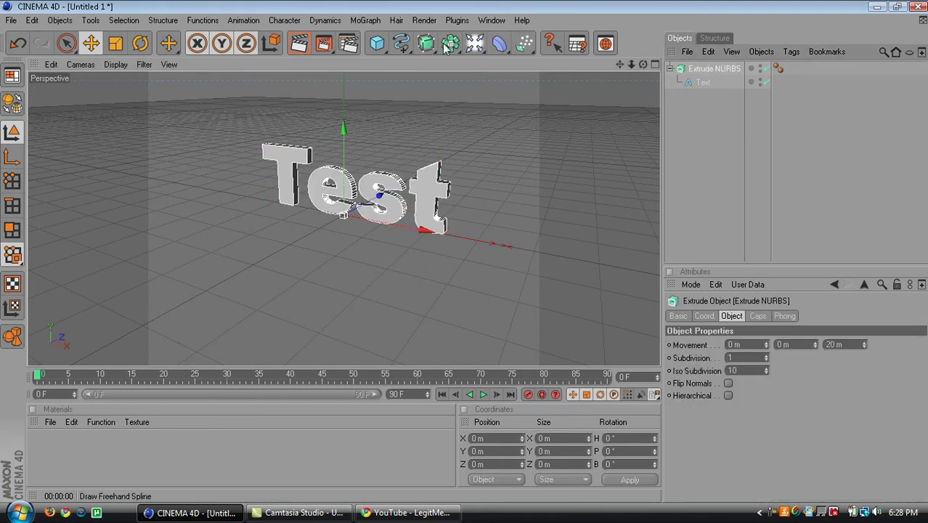
pyautogui.click(299, 43)
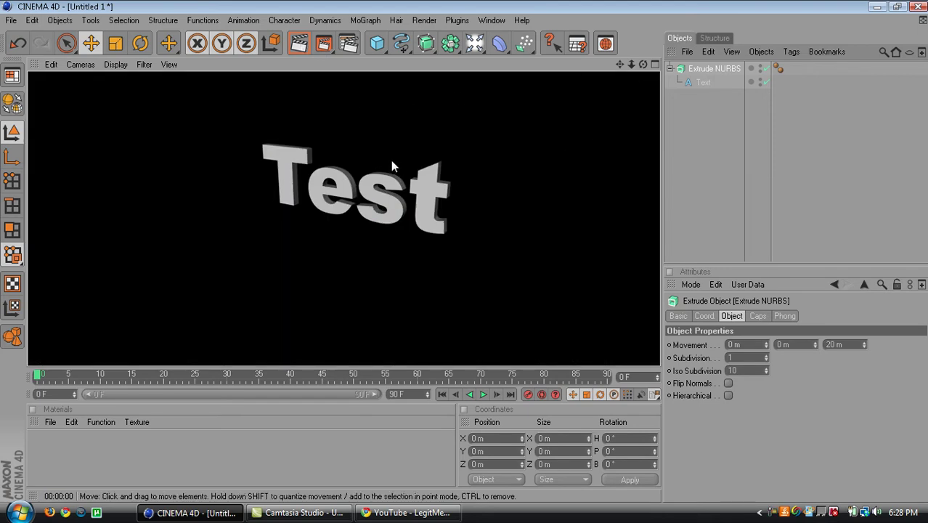
pyautogui.click(391, 161)
# Set the Extrude NURBS object's Z movement to 71 m and render the active view to preview the deeper text
pyautogui.moveTo(643, 65)
pyautogui.mouseDown()
pyautogui.moveTo(634, 67)
pyautogui.moveTo(652, 69)
pyautogui.mouseUp()
pyautogui.click(706, 69)
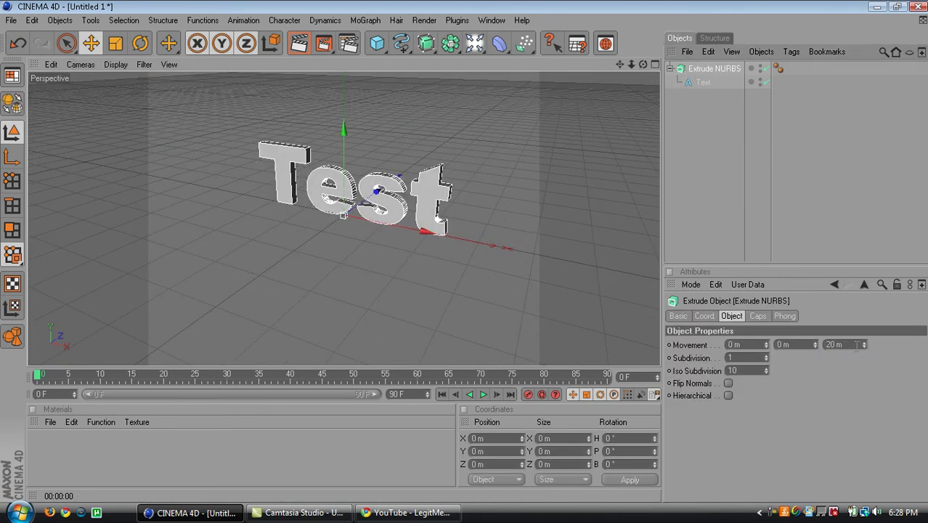
pyautogui.moveTo(864, 346); pyautogui.dragTo(864, 312)
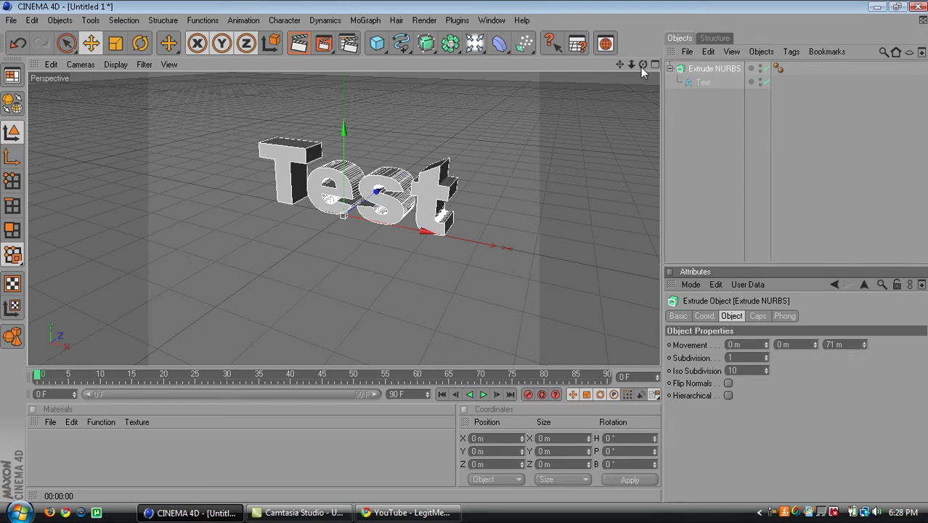
pyautogui.moveTo(642, 64)
pyautogui.mouseDown()
pyautogui.moveTo(636, 85)
pyautogui.moveTo(641, 64)
pyautogui.mouseUp()
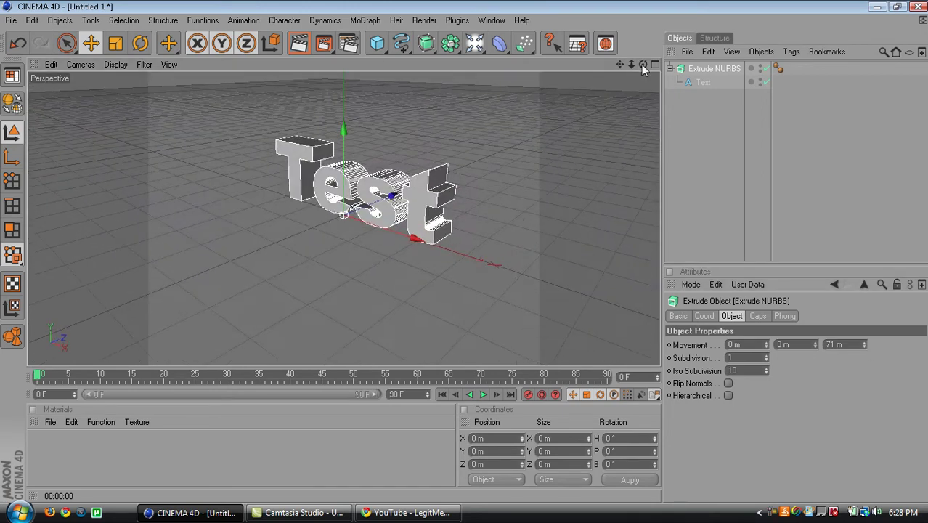
pyautogui.hotkey('ctrl', 'r')
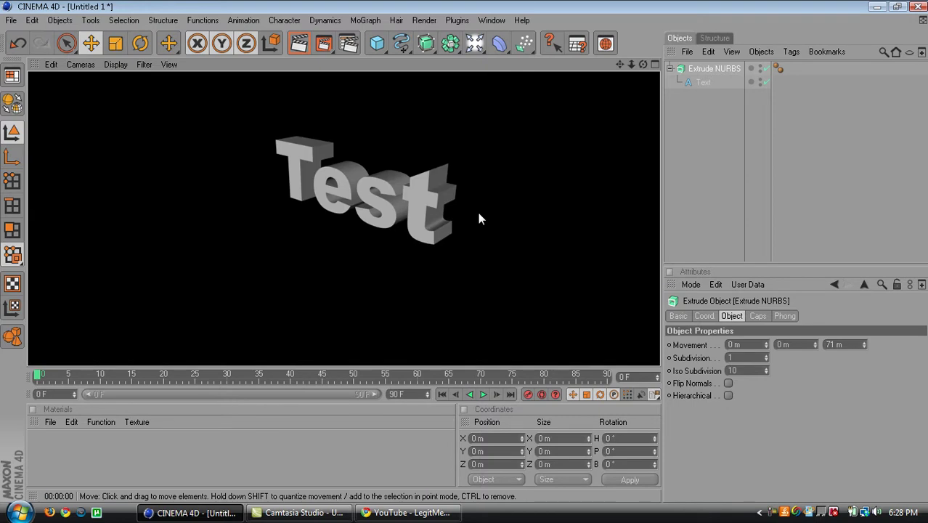
pyautogui.click(465, 209)
pyautogui.moveTo(641, 64)
pyautogui.mouseDown()
pyautogui.moveTo(639, 76)
pyautogui.moveTo(641, 64)
pyautogui.mouseUp()
# Duplicate the Extrude NURBS object together with its Text child
pyautogui.click(704, 82)
pyautogui.click(708, 69)
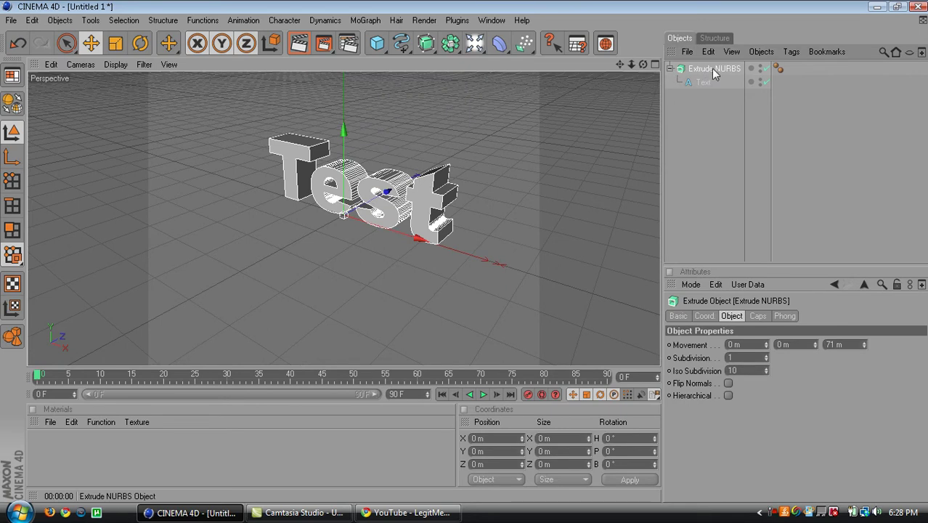
pyautogui.hotkey('ctrl', 'c')
pyautogui.hotkey('ctrl', 'v')
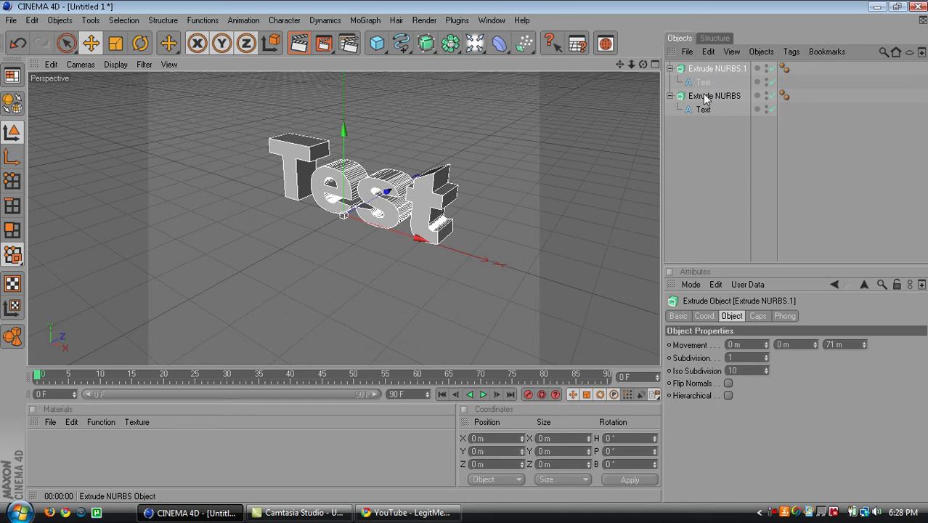
pyautogui.click(709, 71)
pyautogui.click(707, 51)
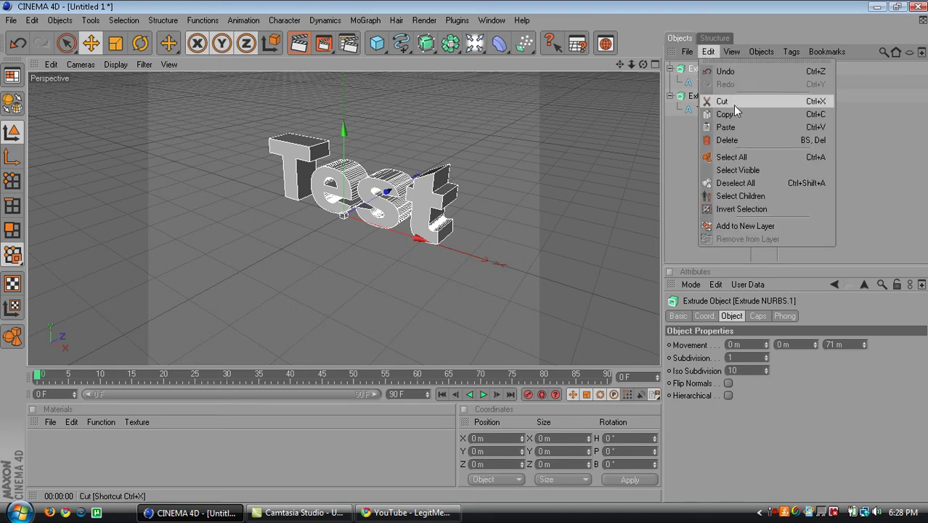
pyautogui.click(719, 73)
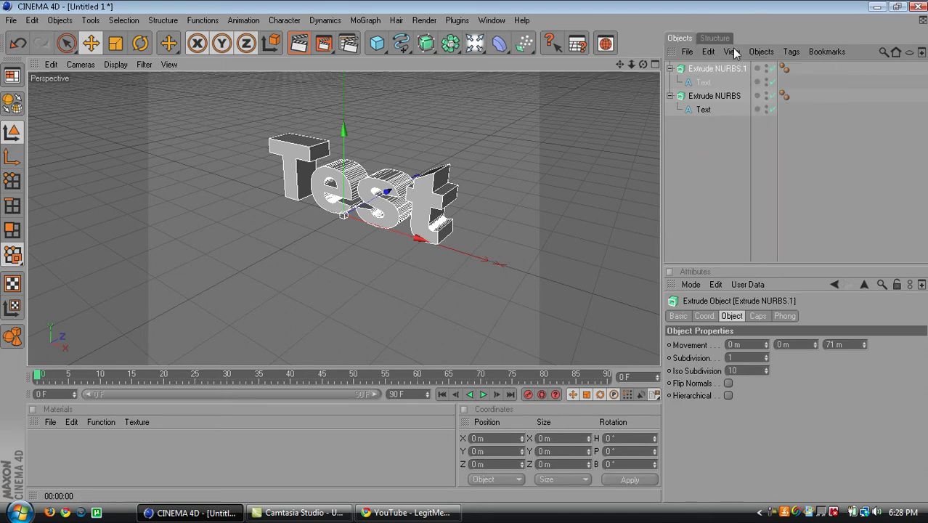
# Set the copied Extrude NURBS object's Z movement to 35 m and shift the copy about 17.2 m along the Z axis
pyautogui.click(704, 97)
pyautogui.moveTo(863, 346); pyautogui.dragTo(865, 346)
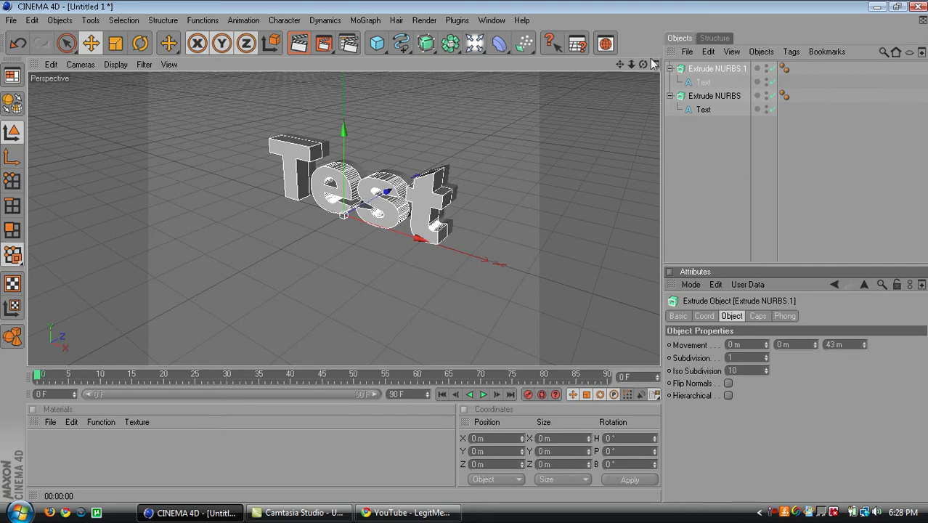
pyautogui.moveTo(643, 64)
pyautogui.mouseDown()
pyautogui.moveTo(552, 66)
pyautogui.moveTo(644, 78)
pyautogui.mouseUp()
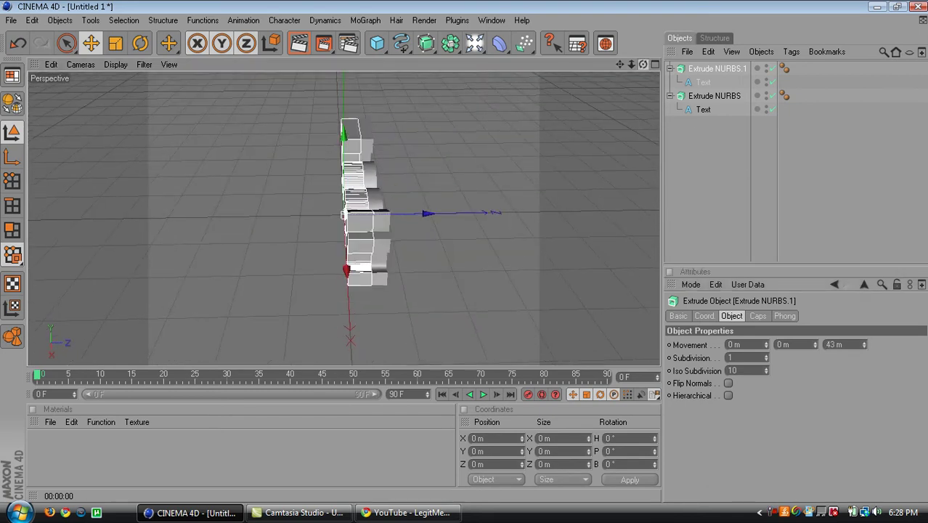
pyautogui.moveTo(863, 346); pyautogui.dragTo(863, 356)
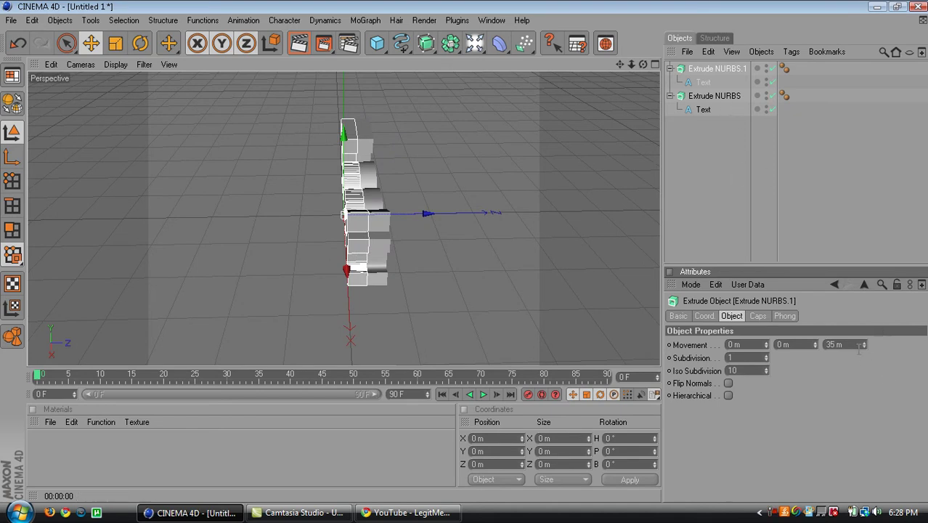
pyautogui.moveTo(406, 214); pyautogui.dragTo(422, 215)
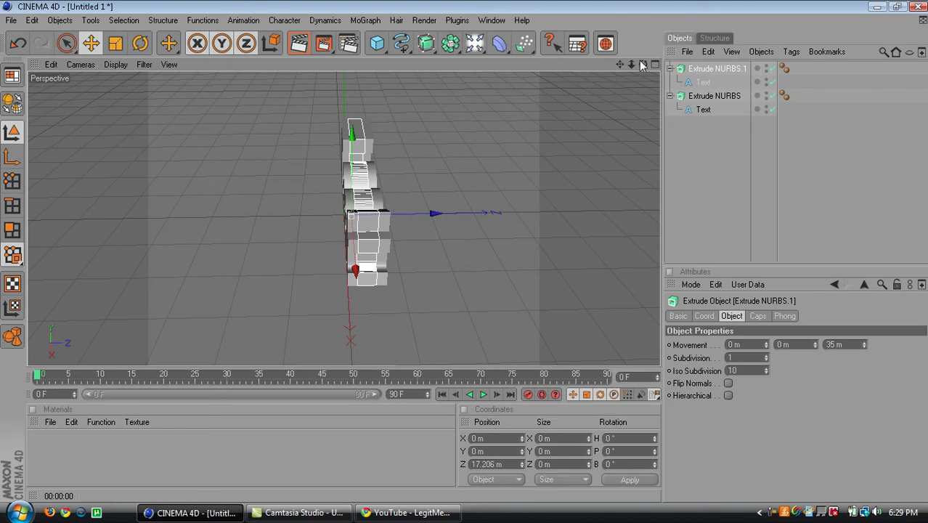
# Set the end cap of the copied Extrude NURBS object to Fillet Cap
pyautogui.moveTo(643, 64)
pyautogui.mouseDown()
pyautogui.moveTo(585, 66)
pyautogui.moveTo(642, 64)
pyautogui.mouseUp()
pyautogui.click(756, 317)
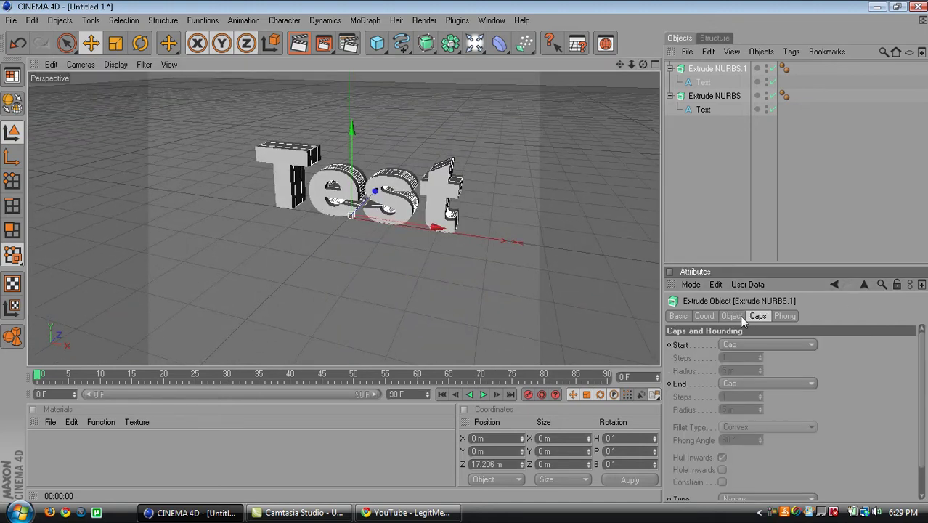
pyautogui.click(735, 317)
pyautogui.click(757, 317)
pyautogui.click(750, 380)
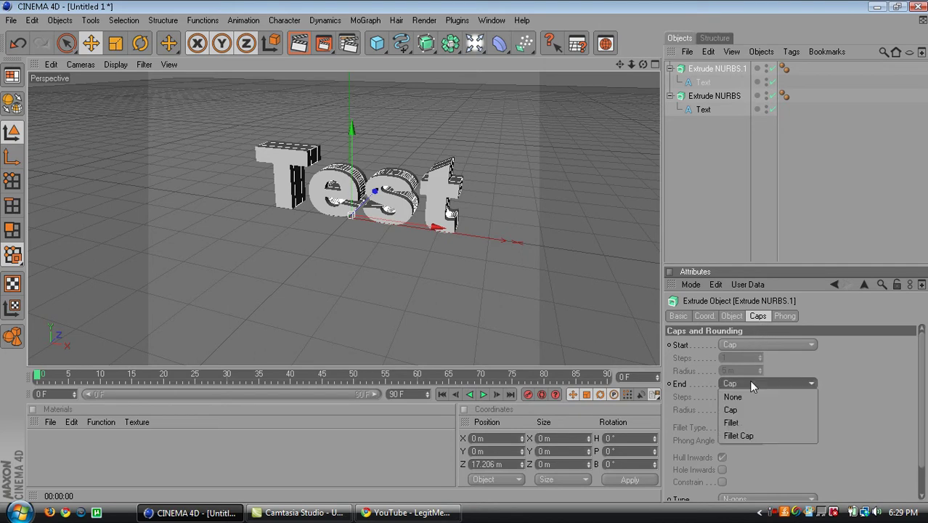
pyautogui.click(749, 435)
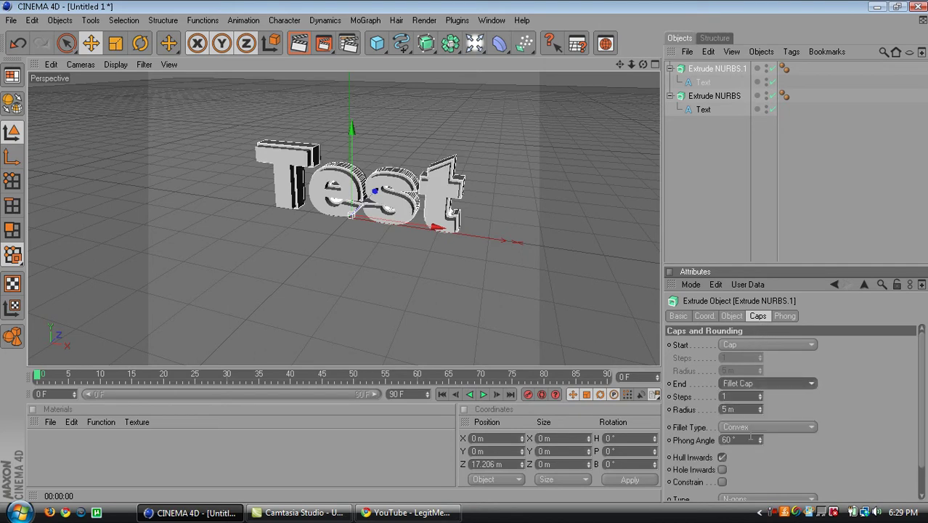
# Render the active view to check the fillet cap, and set its end radius to 13 m
pyautogui.click(299, 43)
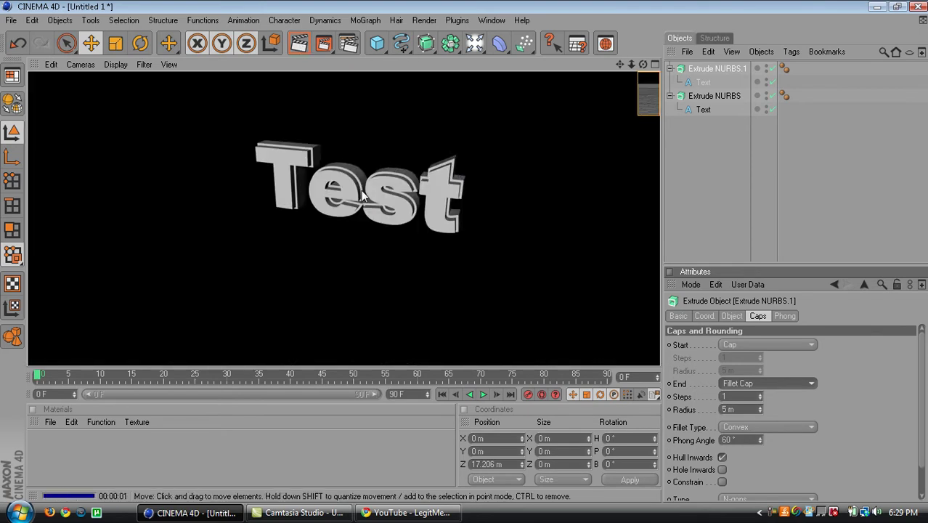
pyautogui.moveTo(643, 66)
pyautogui.mouseDown()
pyautogui.moveTo(608, 80)
pyautogui.moveTo(615, 67)
pyautogui.moveTo(642, 63)
pyautogui.mouseUp()
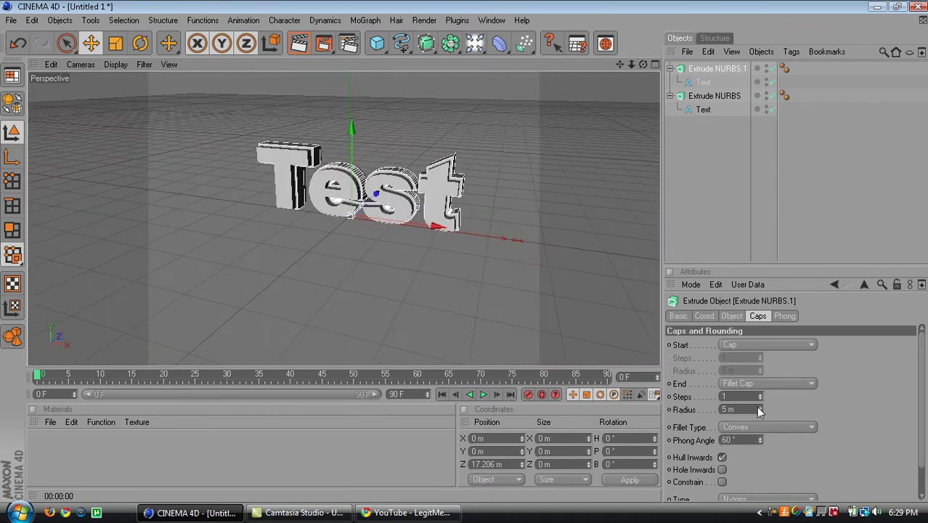
pyautogui.moveTo(761, 409); pyautogui.dragTo(760, 401)
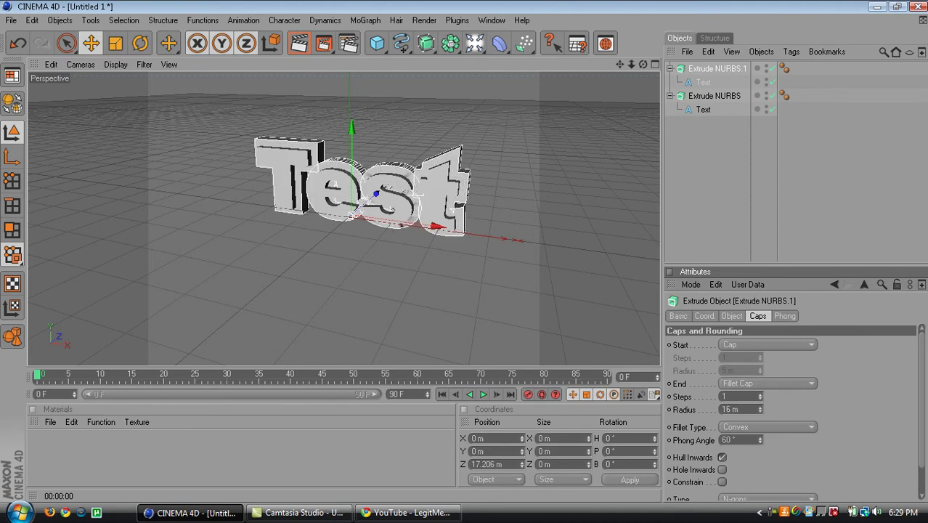
pyautogui.moveTo(760, 410); pyautogui.dragTo(760, 412)
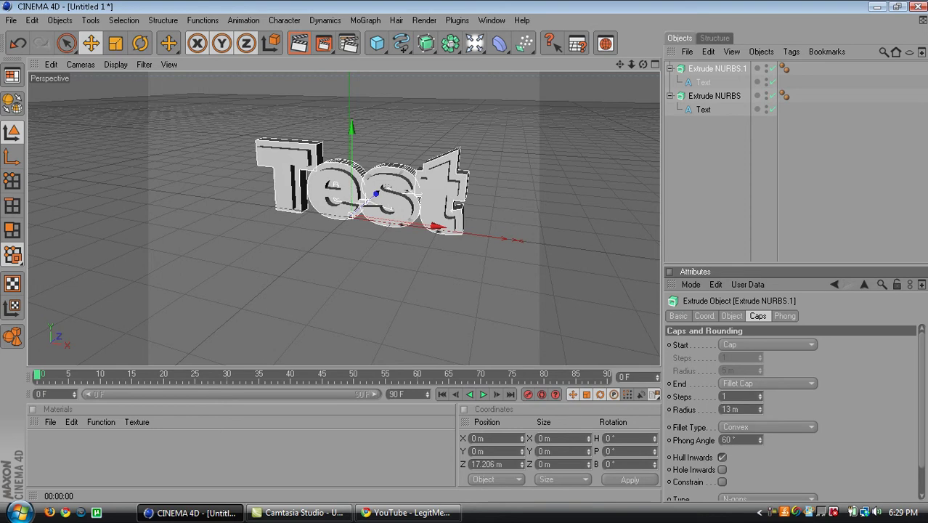
# Select the Text splines of both extrusions and set their horizontal spacing to 38 m
pyautogui.click(705, 82)
pyautogui.click(702, 110)
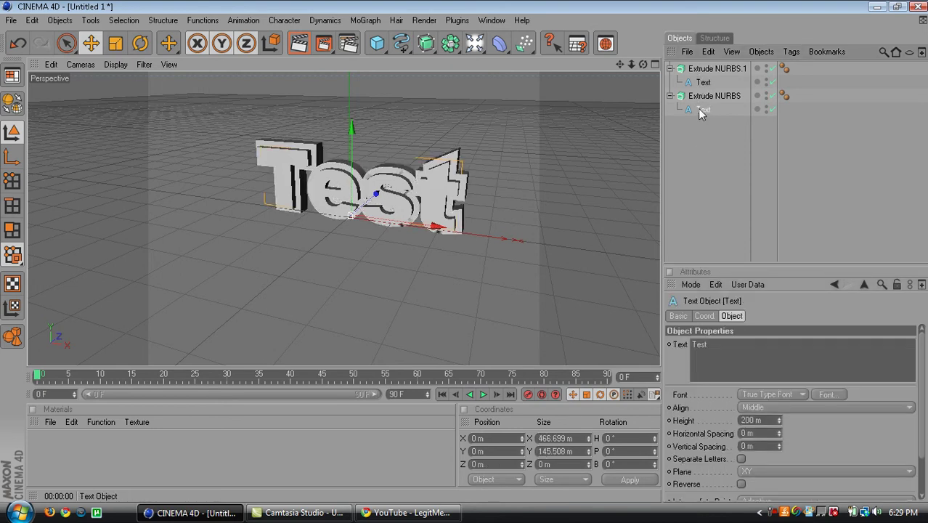
pyautogui.click(704, 98)
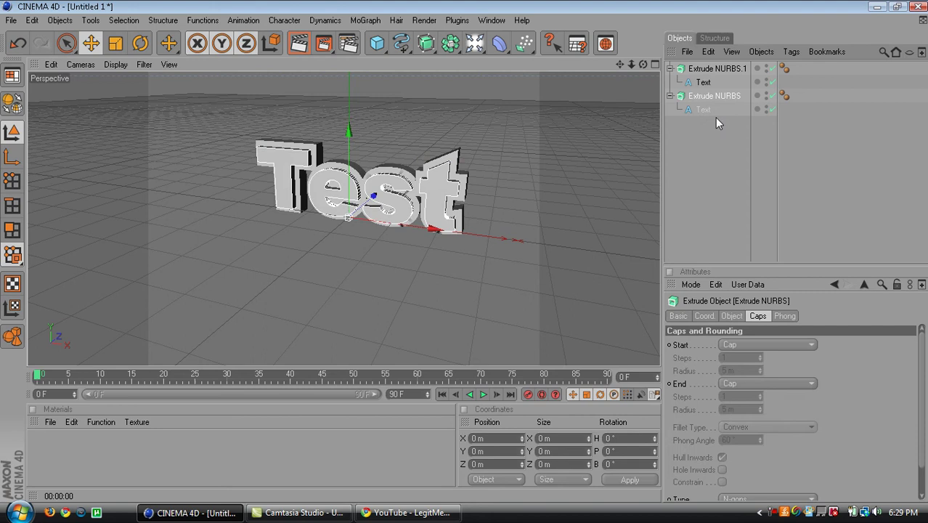
pyautogui.keyDown('ctrl'); pyautogui.click(709, 67); pyautogui.keyUp('ctrl')
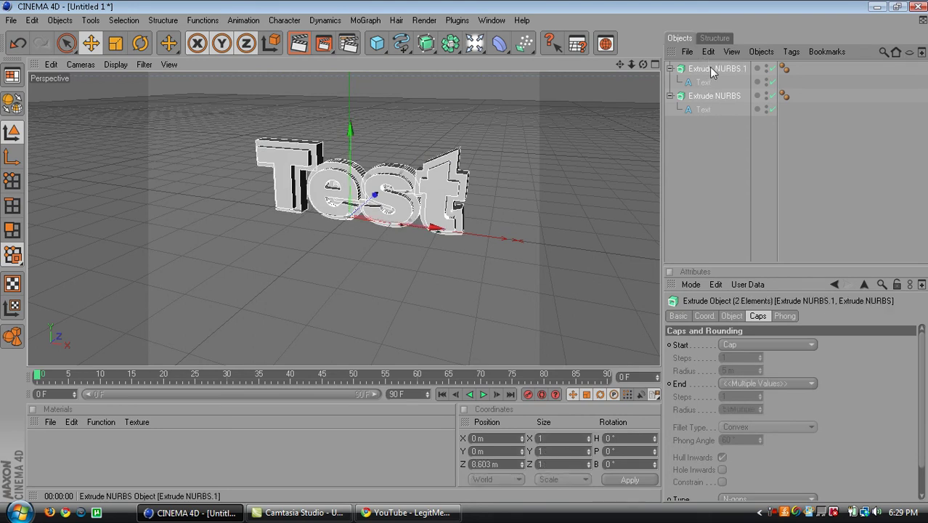
pyautogui.click(731, 316)
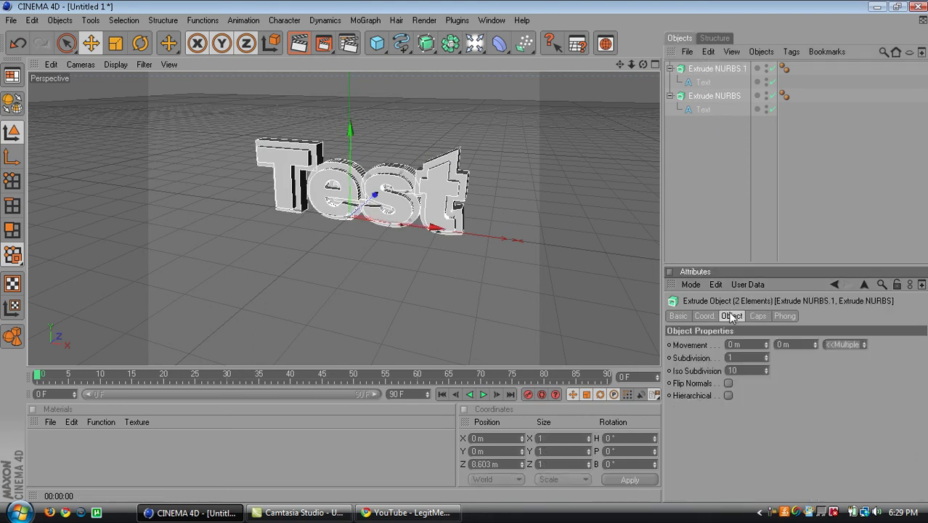
pyautogui.click(703, 109)
pyautogui.keyDown('ctrl'); pyautogui.click(703, 83); pyautogui.keyUp('ctrl')
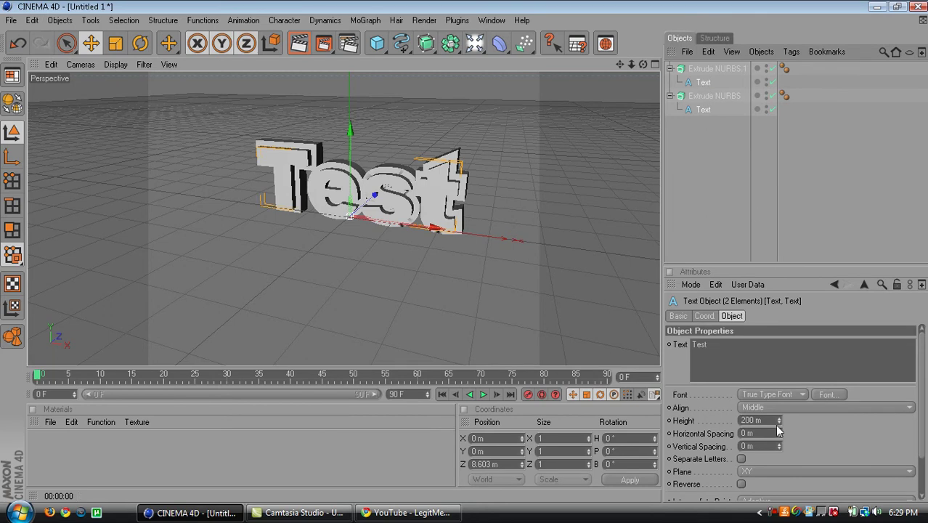
pyautogui.moveTo(781, 436); pyautogui.dragTo(788, 414)
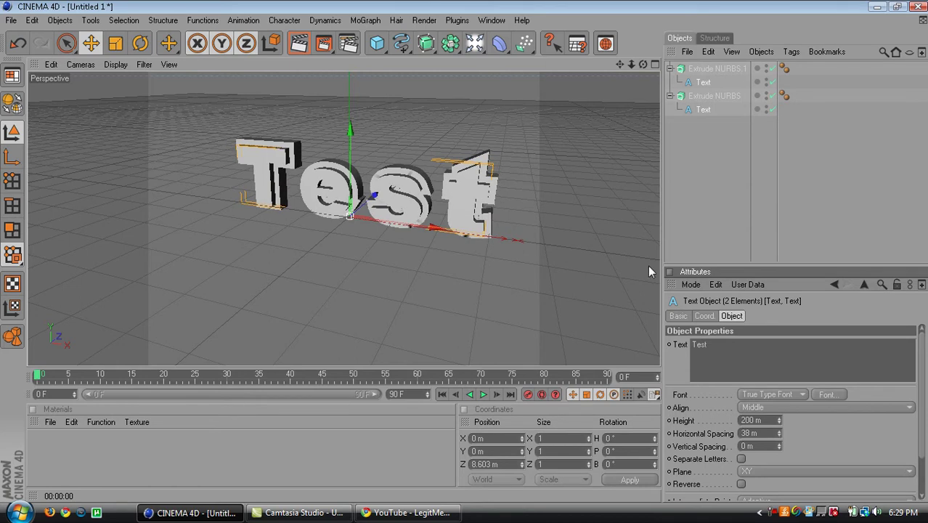
# Render the active view to inspect the spaced letters, selecting each of the two extruded texts for comparison
pyautogui.click(713, 68)
pyautogui.click(742, 192)
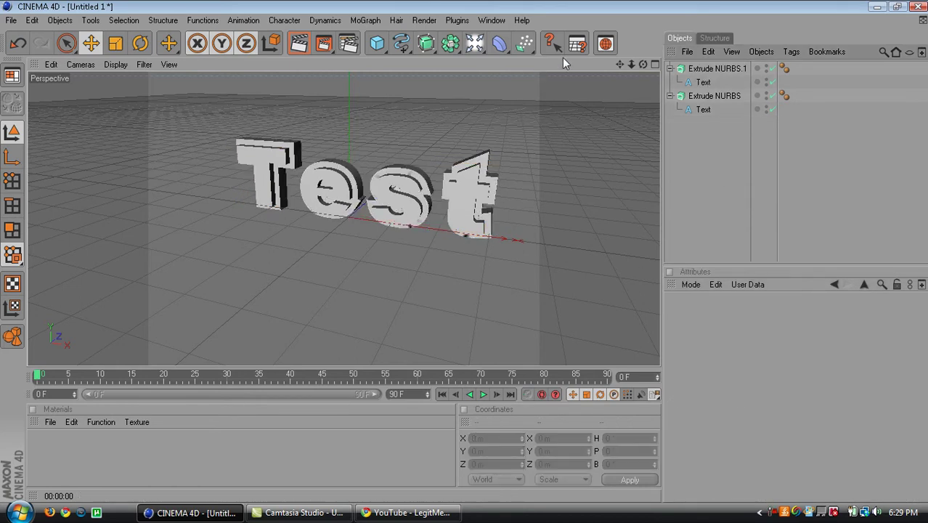
pyautogui.moveTo(642, 64)
pyautogui.mouseDown()
pyautogui.moveTo(616, 80)
pyautogui.moveTo(643, 64)
pyautogui.mouseUp()
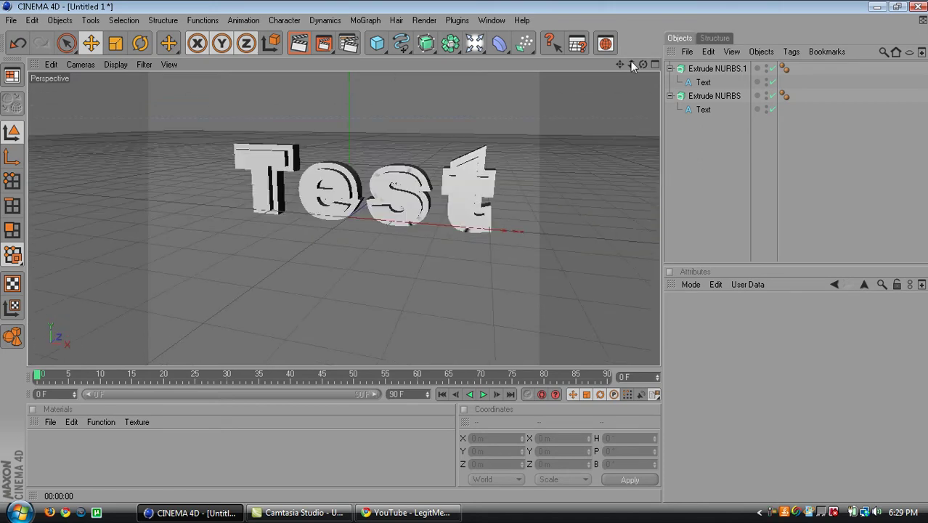
pyautogui.click(296, 50)
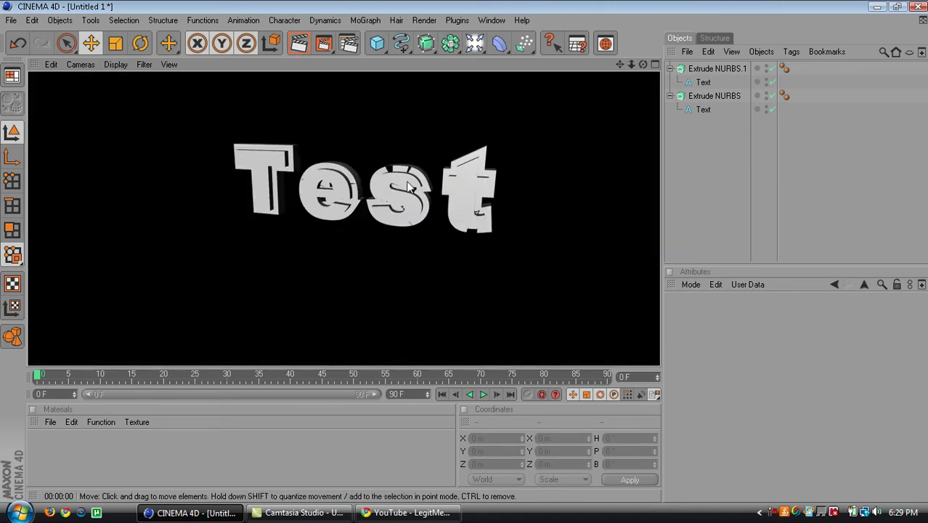
pyautogui.click(404, 185)
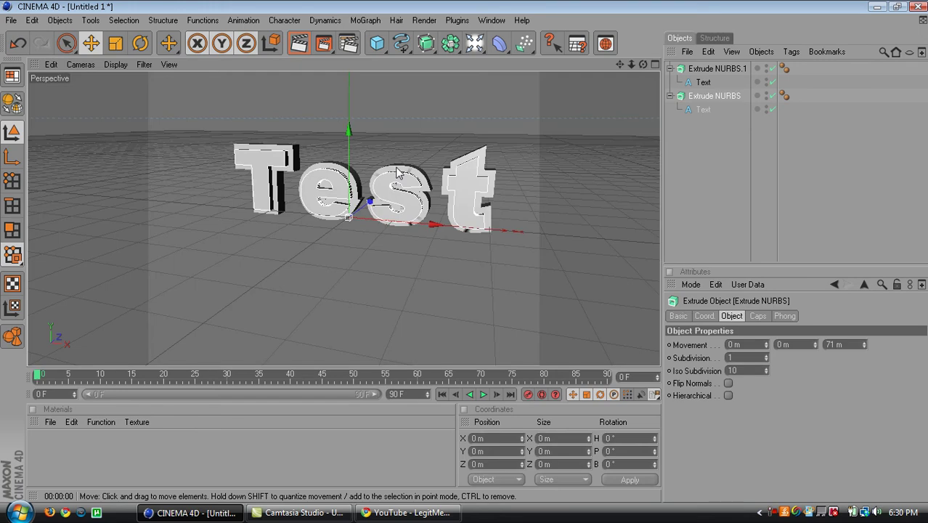
pyautogui.click(398, 169)
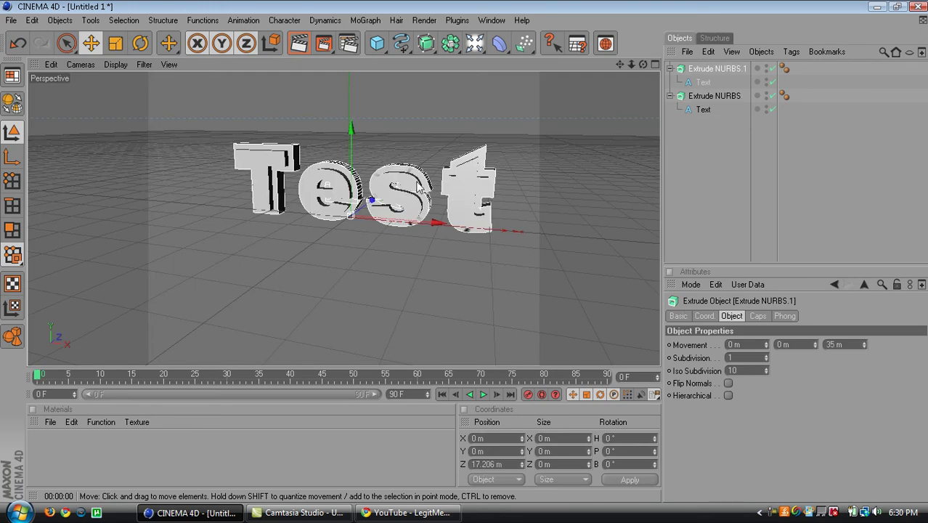
pyautogui.click(350, 45)
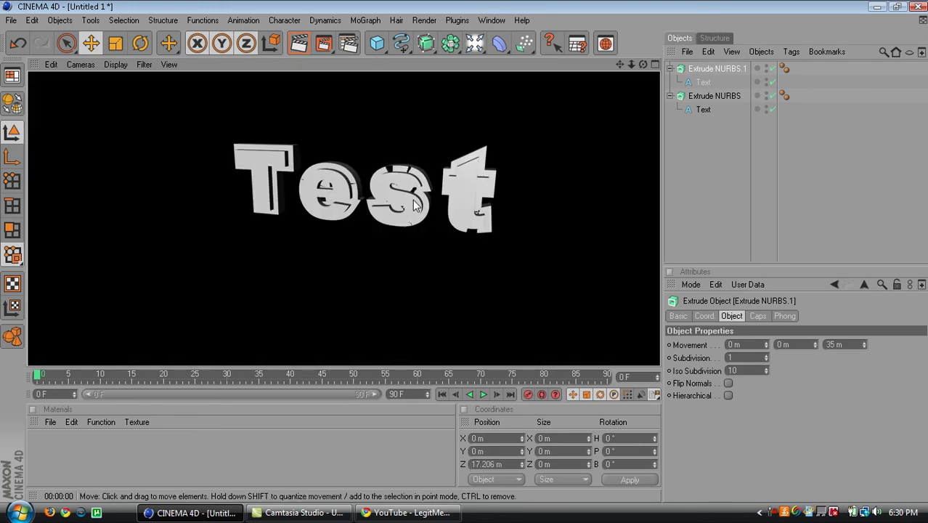
pyautogui.click(438, 196)
# Add a Plane object at the base of the text and render the active view to preview it
pyautogui.moveTo(620, 65)
pyautogui.mouseDown()
pyautogui.moveTo(602, 81)
pyautogui.moveTo(610, 78)
pyautogui.mouseUp()
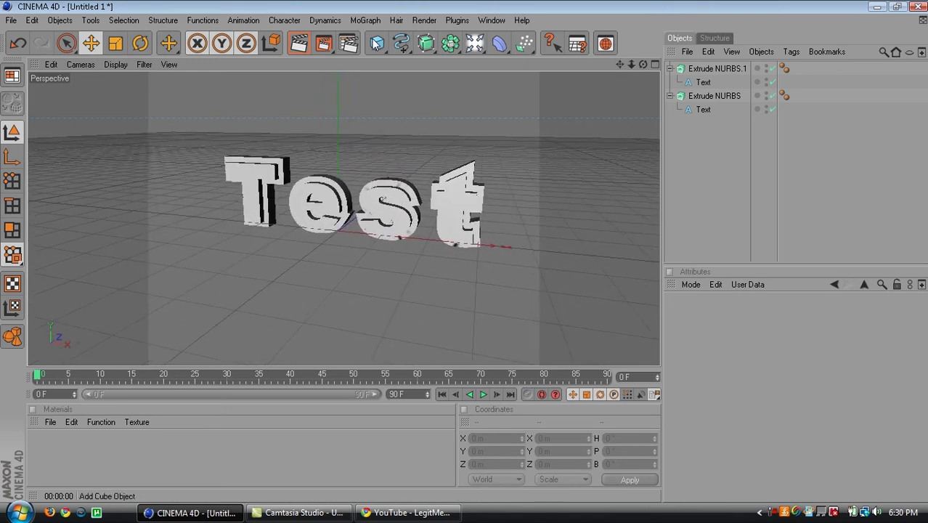
pyautogui.moveTo(377, 44); pyautogui.dragTo(497, 140)
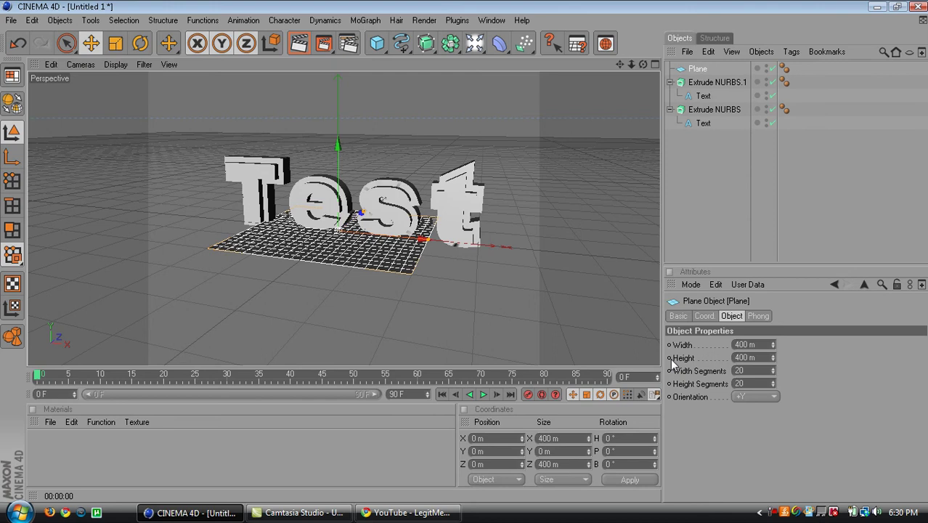
pyautogui.click(748, 344)
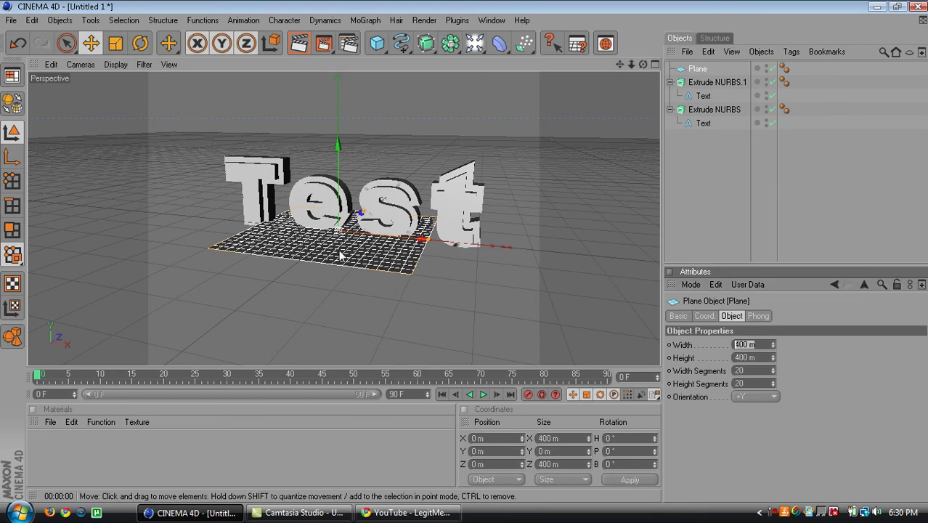
pyautogui.click(298, 43)
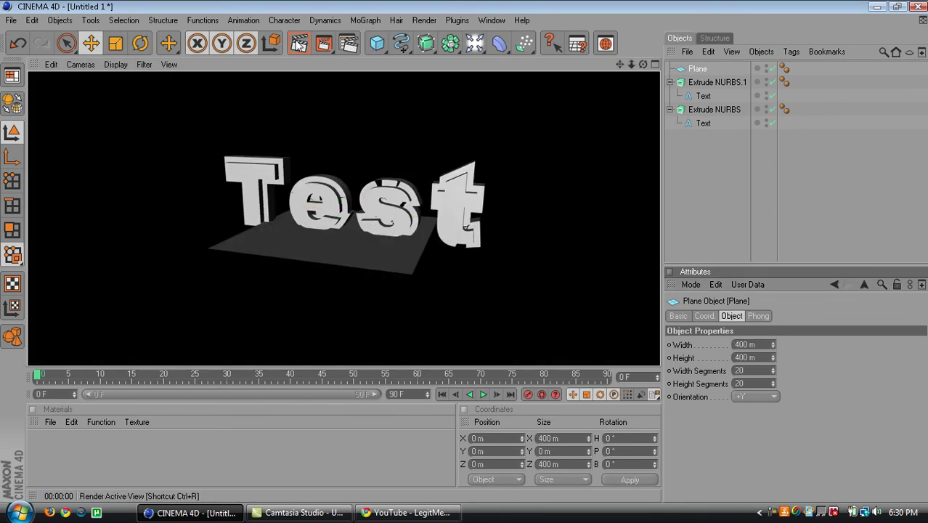
# Set the plane's width and height to 100000 m and render the active view
pyautogui.click(761, 344)
pyautogui.write('100000')
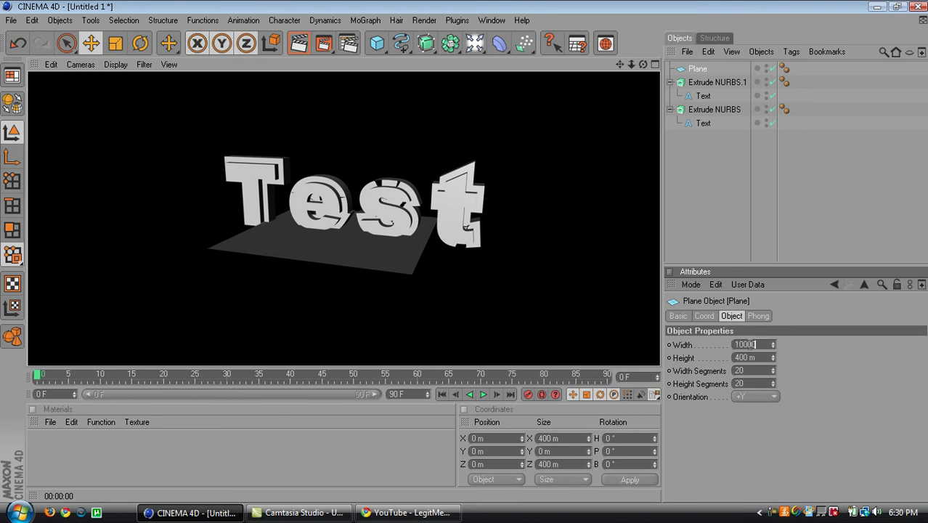
pyautogui.write('1')
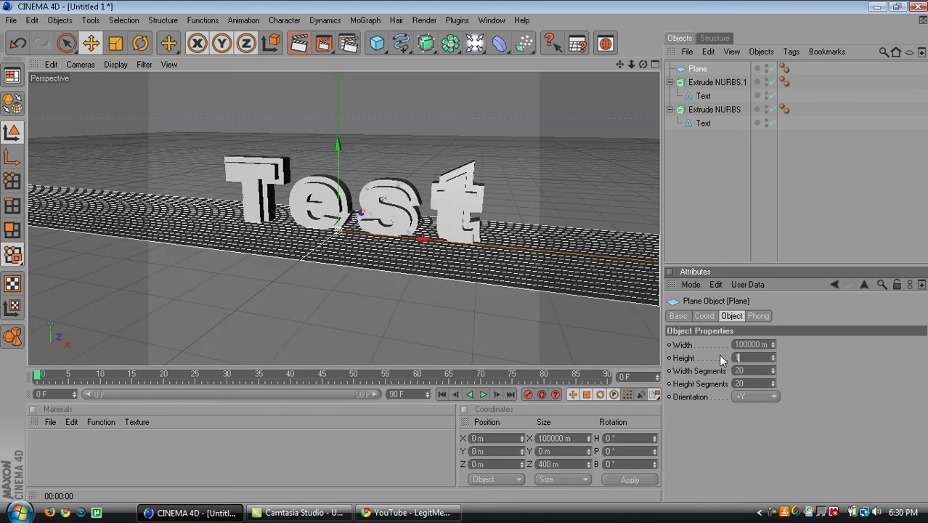
pyautogui.write('00000')
pyautogui.press('Return')
pyautogui.click(299, 44)
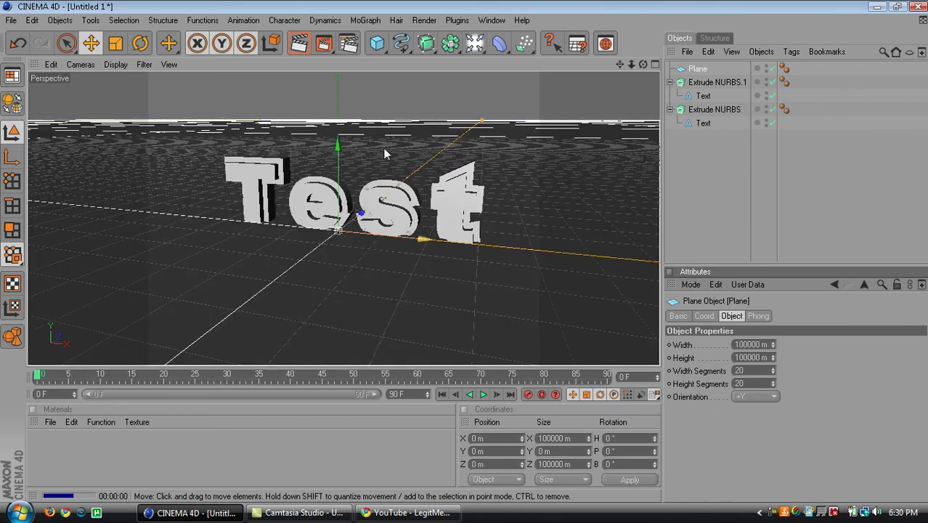
# Select both text extrusions together and raise them about 21 m along the Y axis above the plane
pyautogui.click(407, 196)
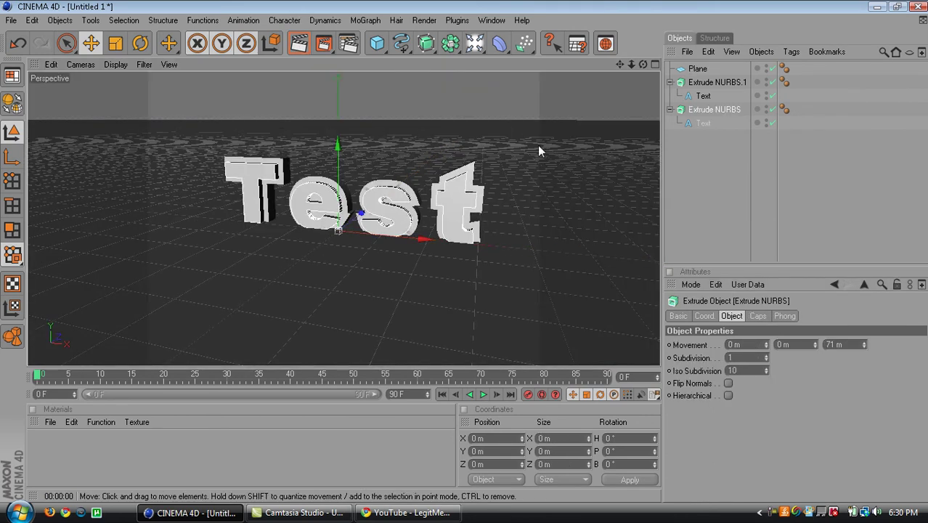
pyautogui.keyDown('ctrl'); pyautogui.click(711, 83); pyautogui.keyUp('ctrl')
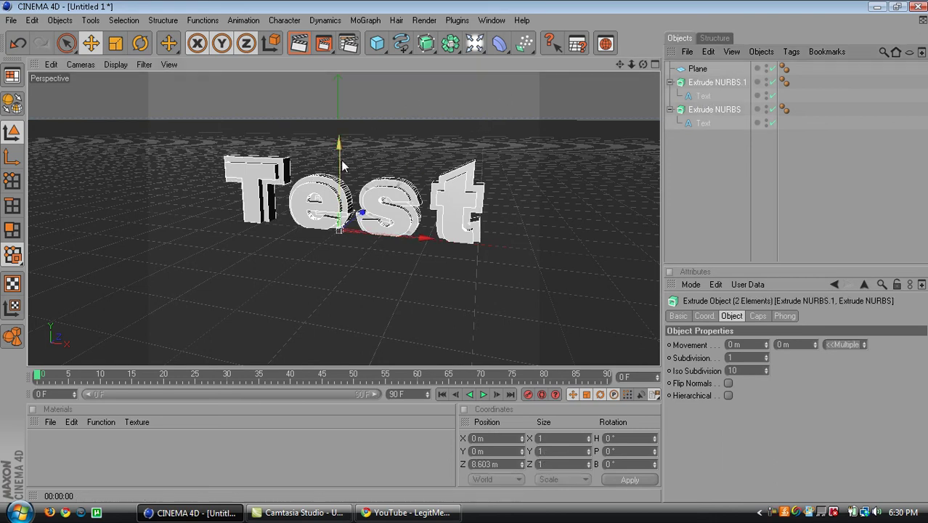
pyautogui.moveTo(342, 166); pyautogui.dragTo(342, 155)
pyautogui.moveTo(643, 65)
pyautogui.mouseDown()
pyautogui.moveTo(644, 86)
pyautogui.moveTo(644, 72)
pyautogui.mouseUp()
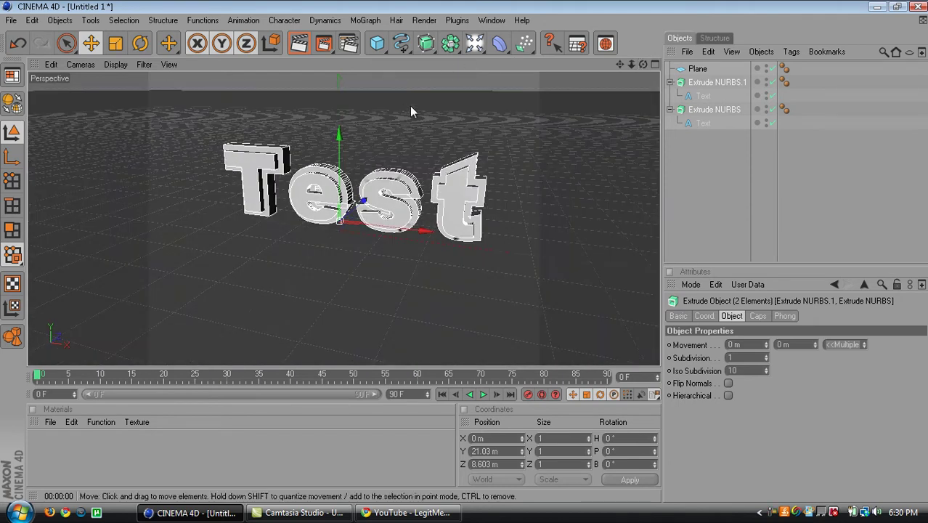
# Select the front and the outline text extrusions in turn to compare them
pyautogui.click(704, 110)
pyautogui.click(713, 83)
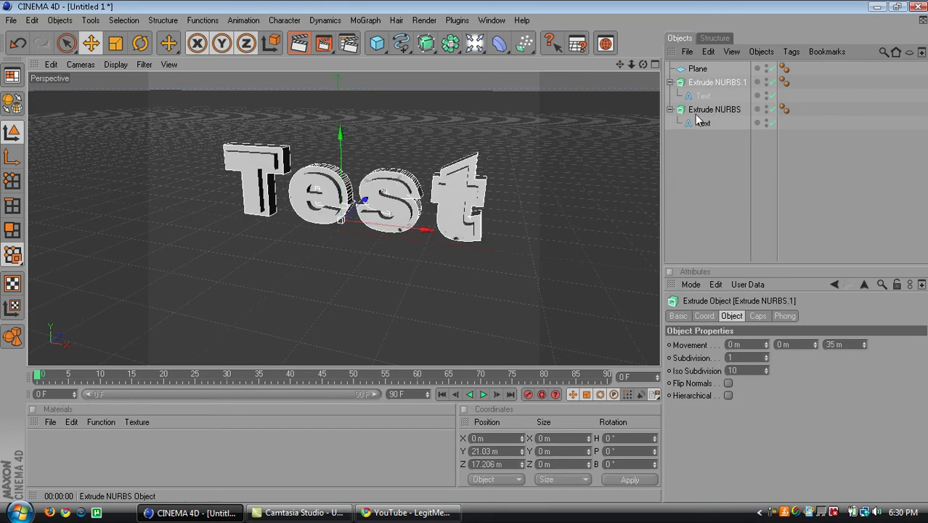
pyautogui.click(701, 110)
pyautogui.click(713, 82)
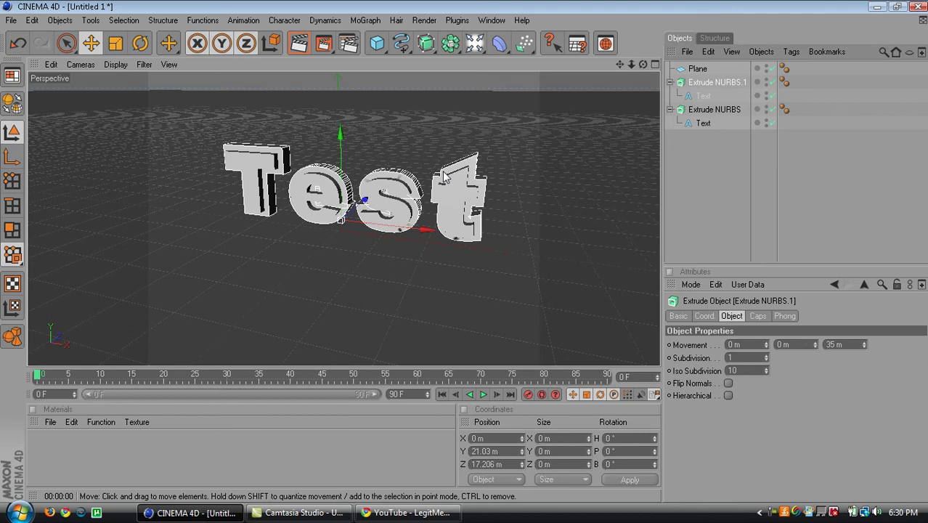
pyautogui.click(712, 109)
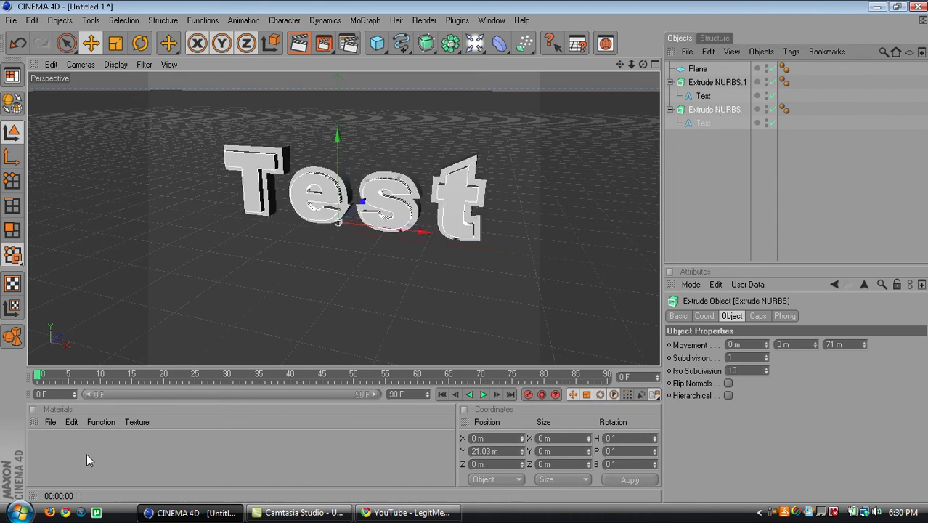
# Create a Nukei shader material and apply it to the outline text extrusion
pyautogui.click(48, 422)
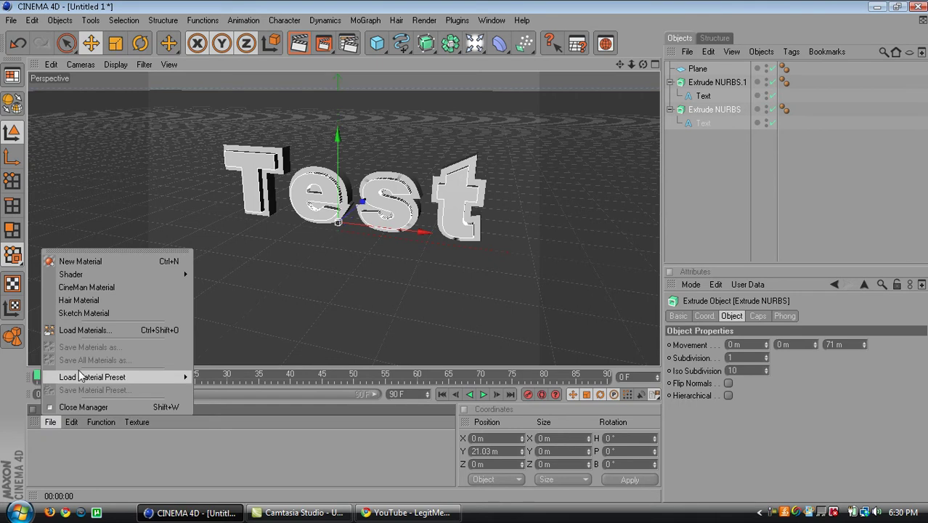
pyautogui.moveTo(104, 280)
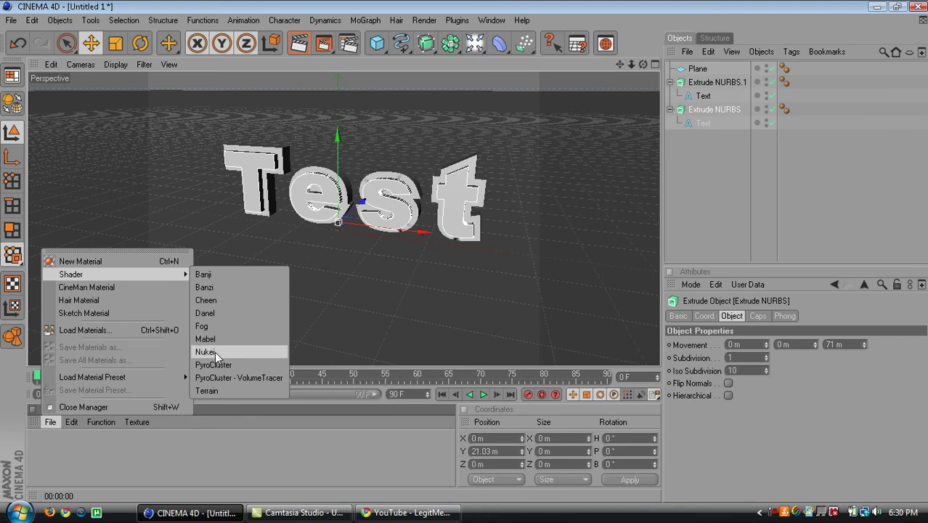
pyautogui.click(206, 351)
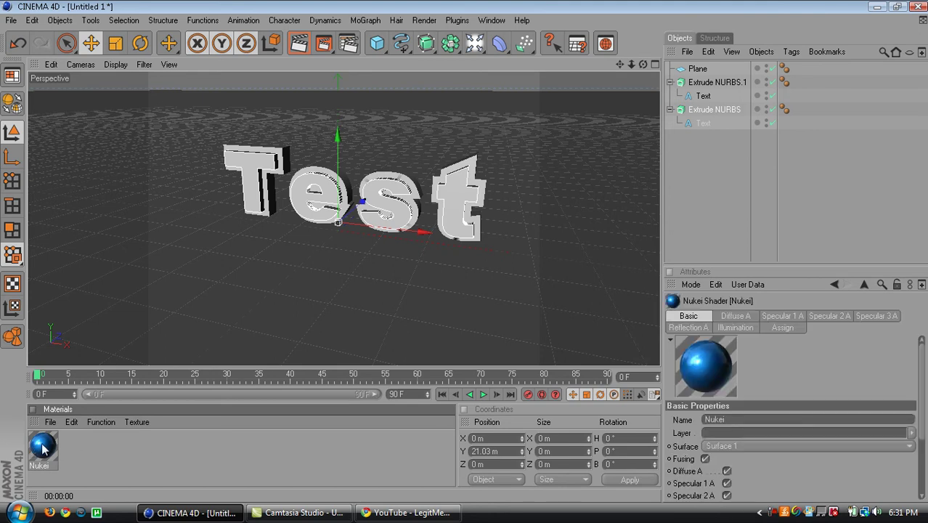
pyautogui.moveTo(40, 448); pyautogui.dragTo(720, 81)
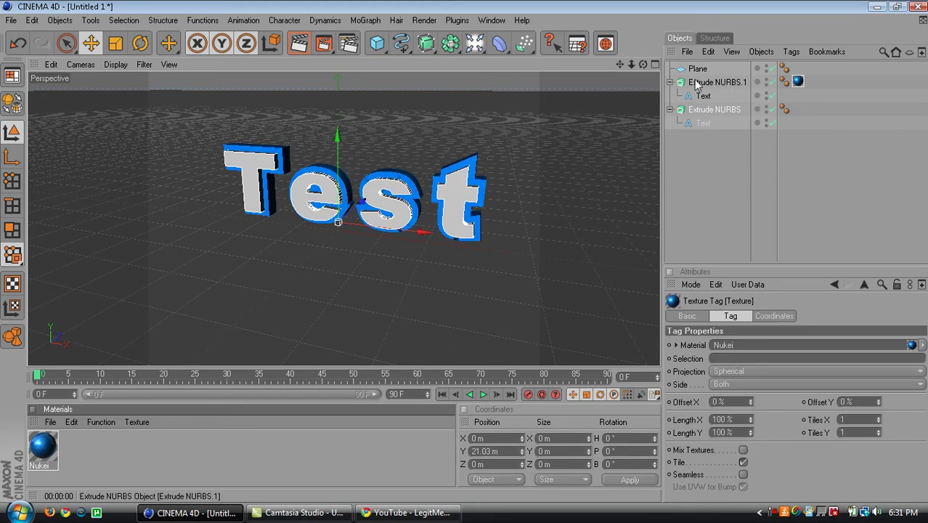
# Render the active view from two angles to check the shader on the outline text
pyautogui.click(303, 46)
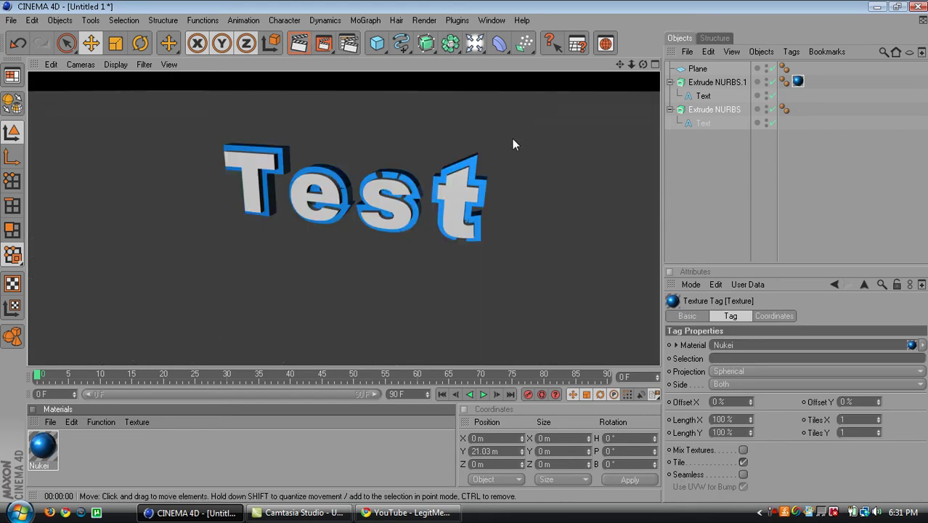
pyautogui.moveTo(643, 65)
pyautogui.mouseDown()
pyautogui.moveTo(646, 86)
pyautogui.moveTo(624, 68)
pyautogui.moveTo(643, 66)
pyautogui.mouseUp()
pyautogui.click(299, 43)
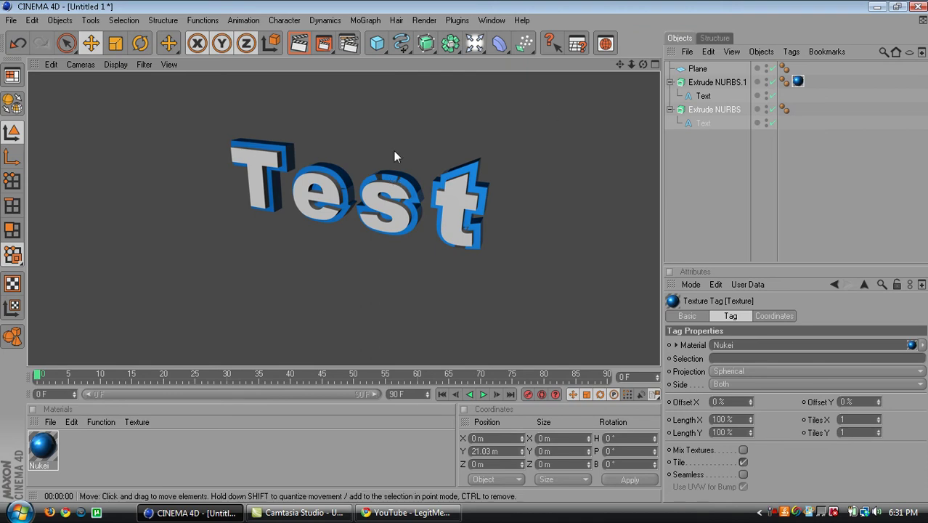
pyautogui.click(396, 199)
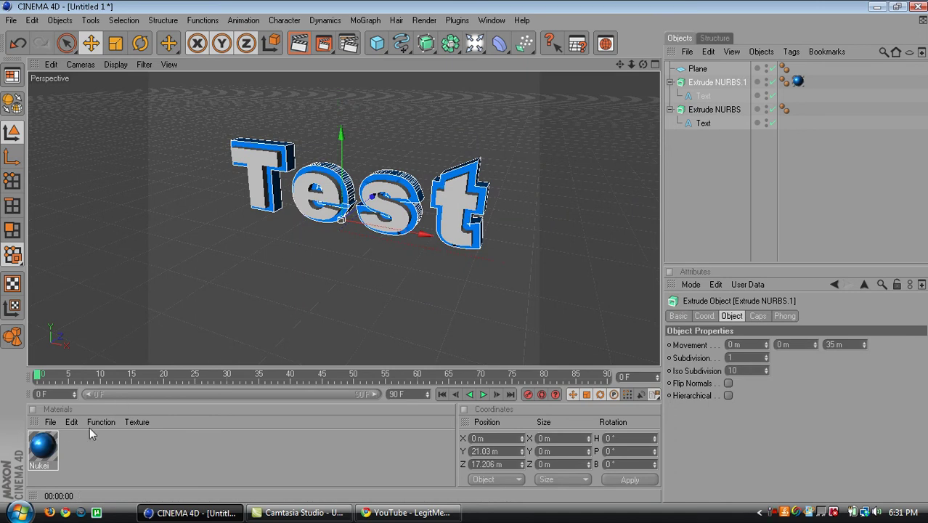
# Create a new standard material and set its color to dark grey, RGB 71, 71, 71
pyautogui.doubleClick(76, 442)
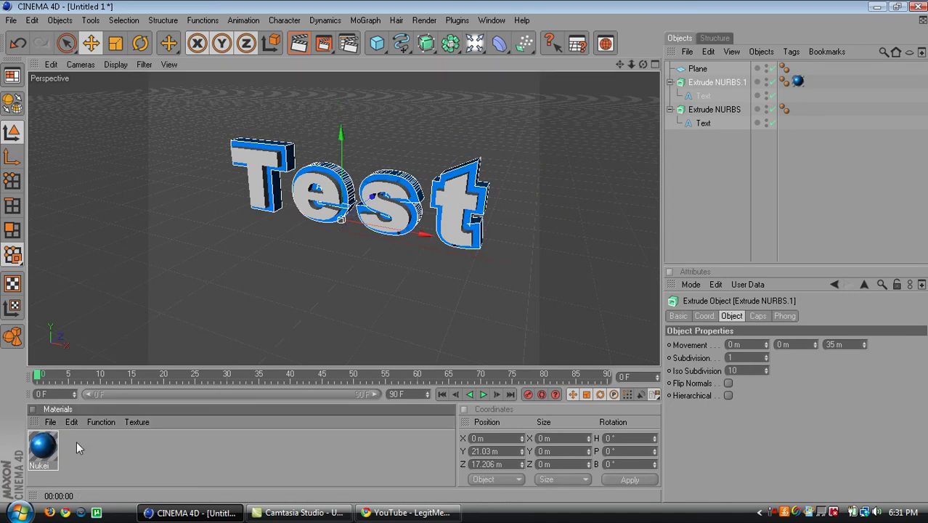
pyautogui.doubleClick(51, 444)
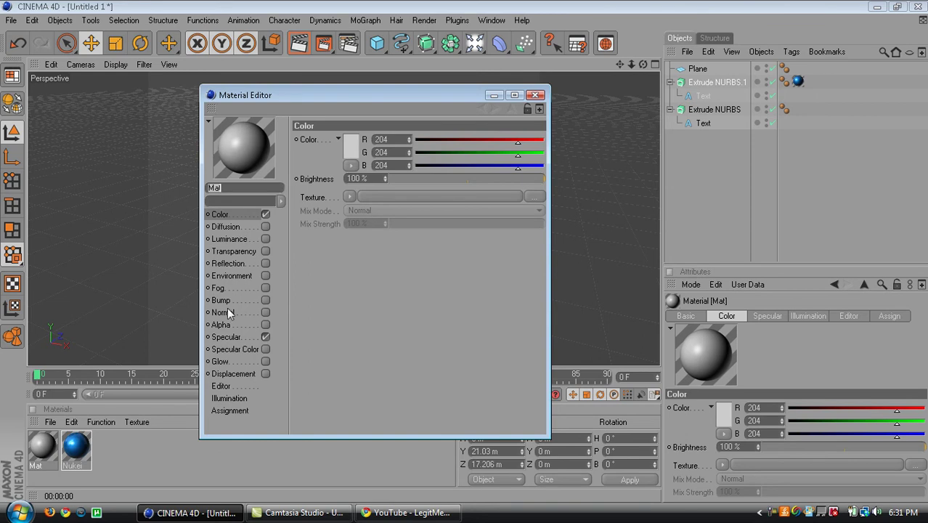
pyautogui.click(352, 146)
pyautogui.click(282, 142)
pyautogui.moveTo(283, 146); pyautogui.dragTo(279, 155)
pyautogui.click(327, 200)
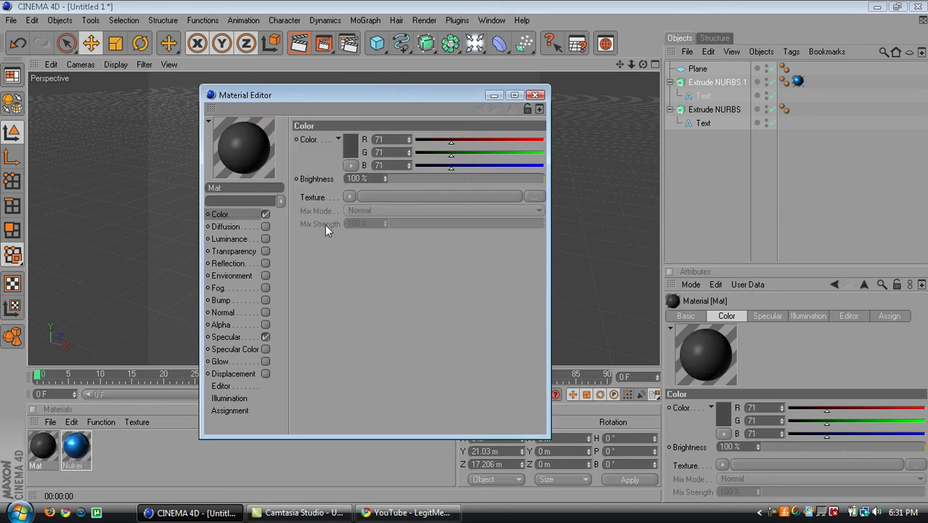
# Enable reflection on the dark grey material with a Fresnel texture and close the material editor
pyautogui.click(228, 263)
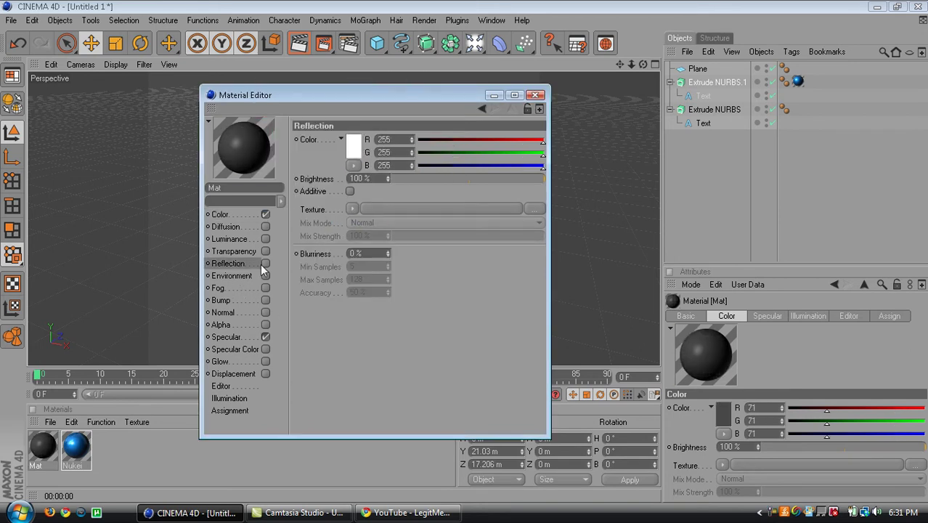
pyautogui.click(264, 264)
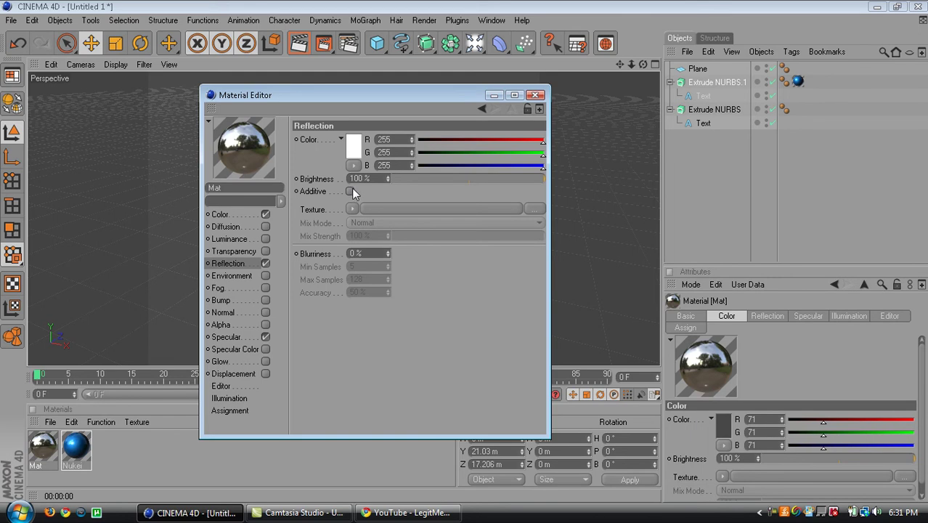
pyautogui.click(353, 209)
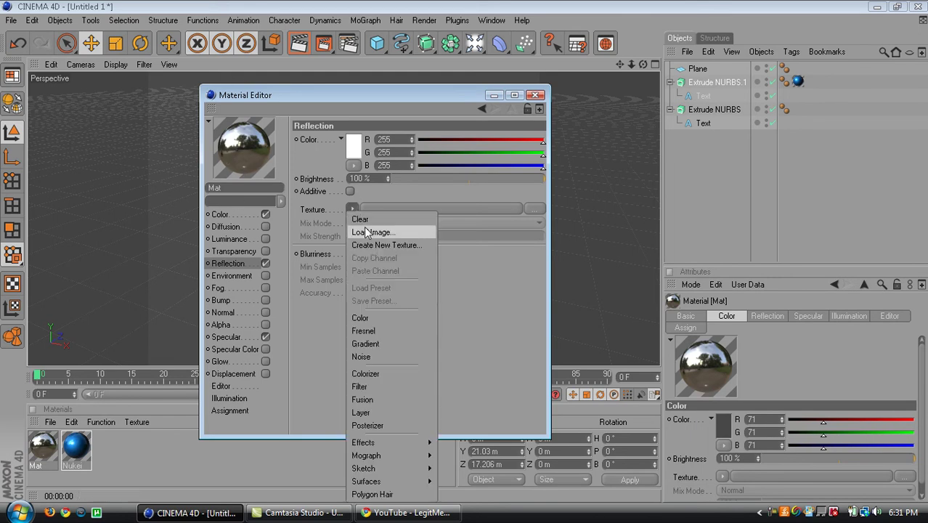
pyautogui.click(386, 331)
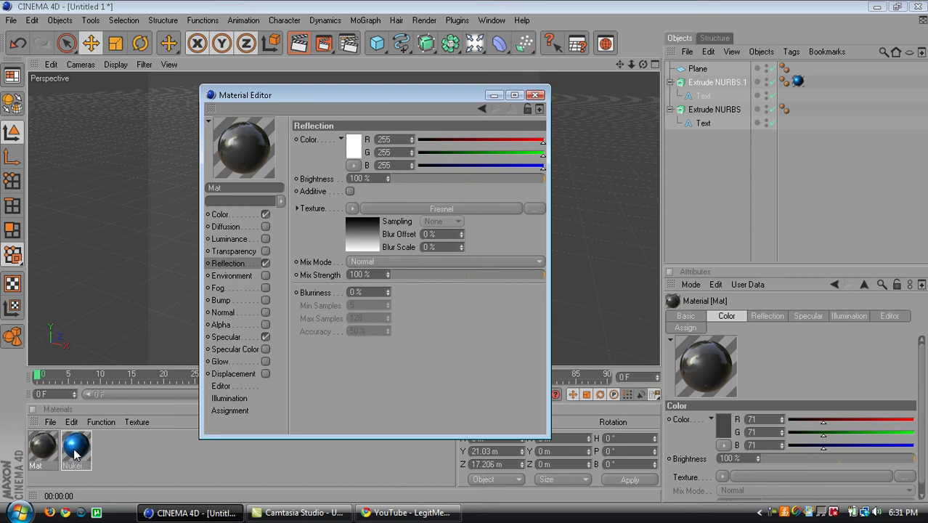
pyautogui.click(535, 96)
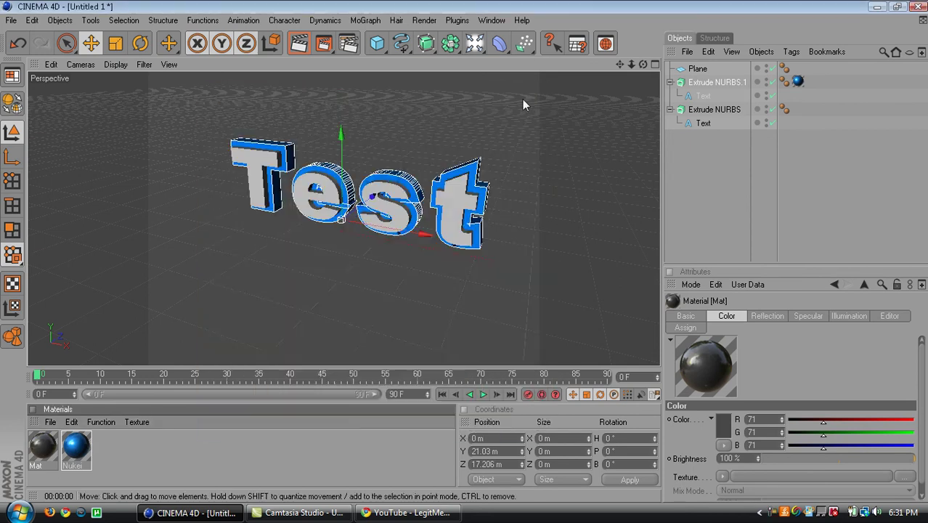
# Apply the dark grey reflective material to the front text extrusion and render the active view
pyautogui.moveTo(703, 114); pyautogui.dragTo(705, 116)
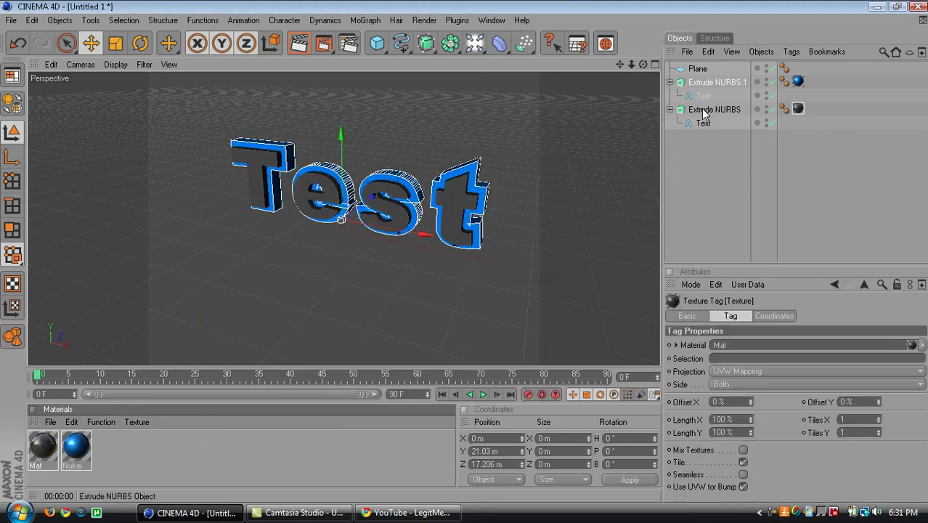
pyautogui.click(297, 43)
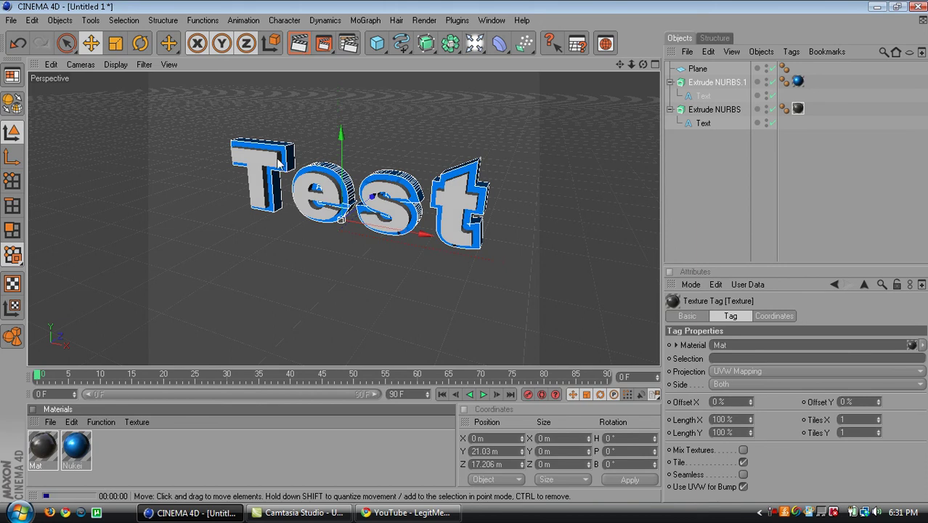
pyautogui.click(403, 201)
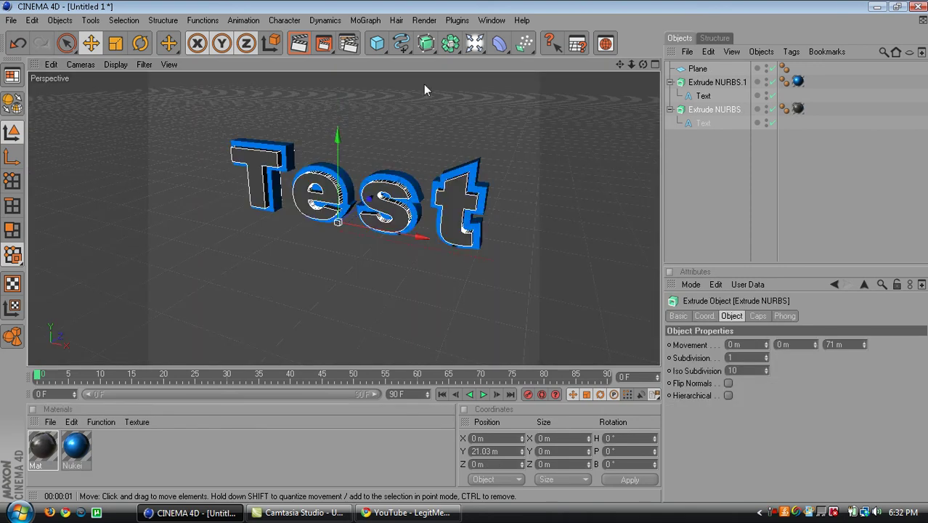
# Add an omni light in front of the text at about Y 123 m and Z -222 m, and render the active view
pyautogui.click(473, 43)
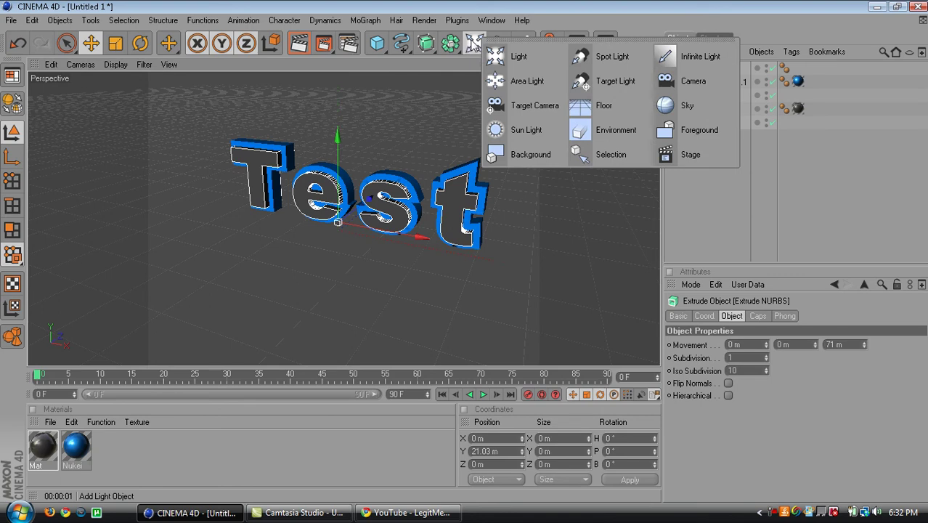
pyautogui.click(473, 43)
pyautogui.click(461, 60)
pyautogui.click(474, 45)
pyautogui.click(511, 57)
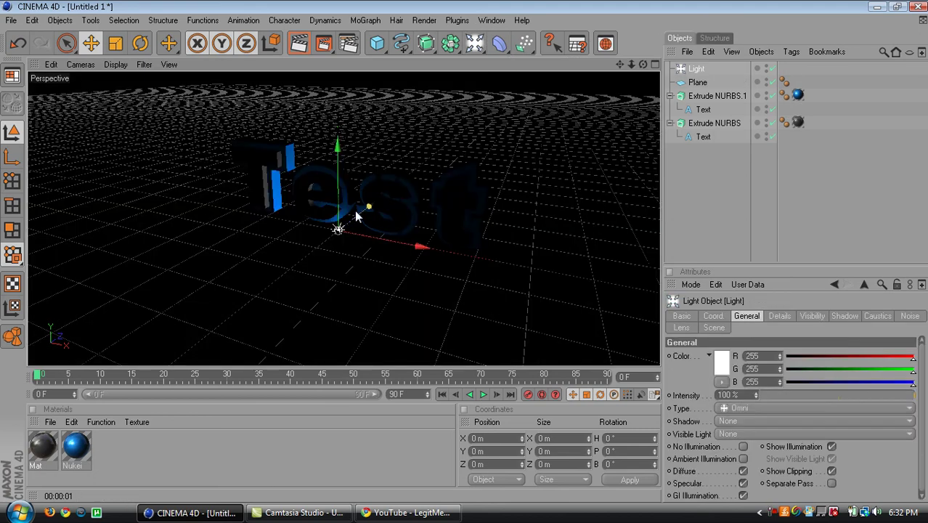
pyautogui.moveTo(369, 207); pyautogui.dragTo(315, 190)
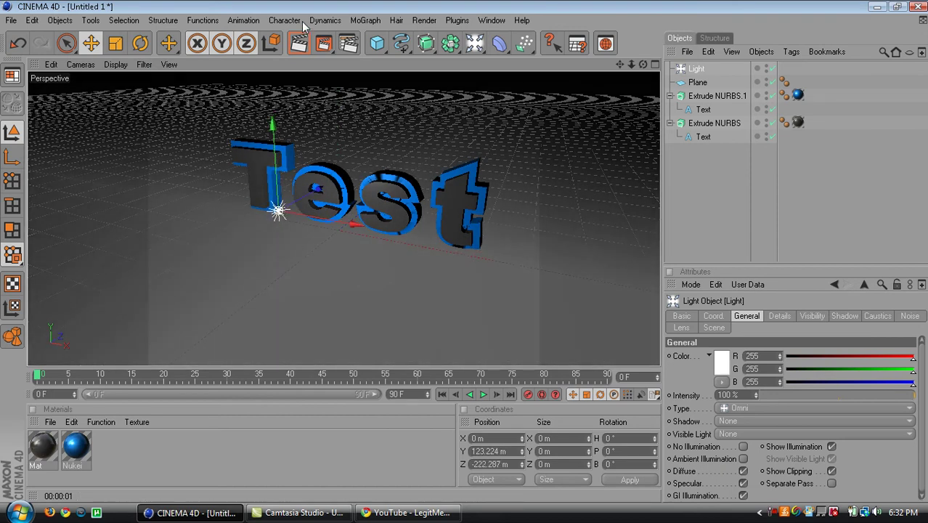
pyautogui.click(299, 44)
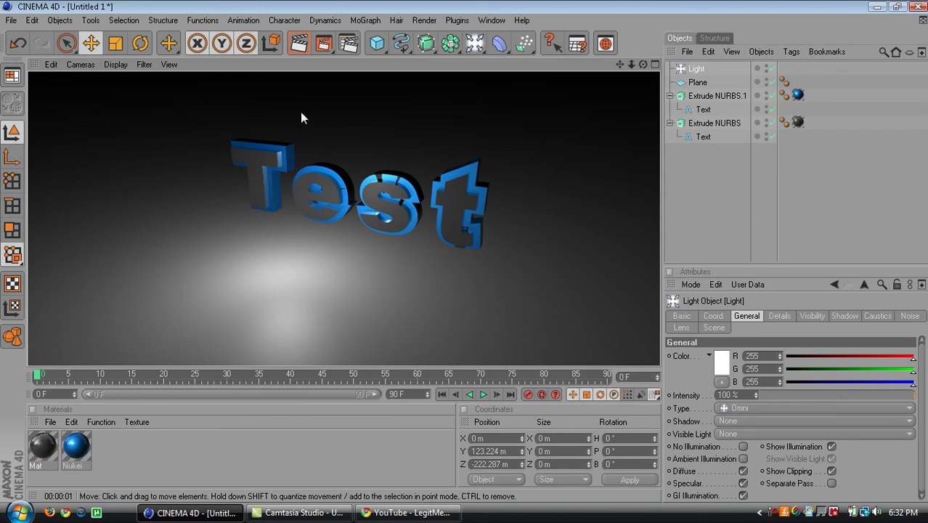
pyautogui.click(321, 183)
# Set the light's shadow to Shadow Maps (Soft) and render the active view
pyautogui.click(686, 68)
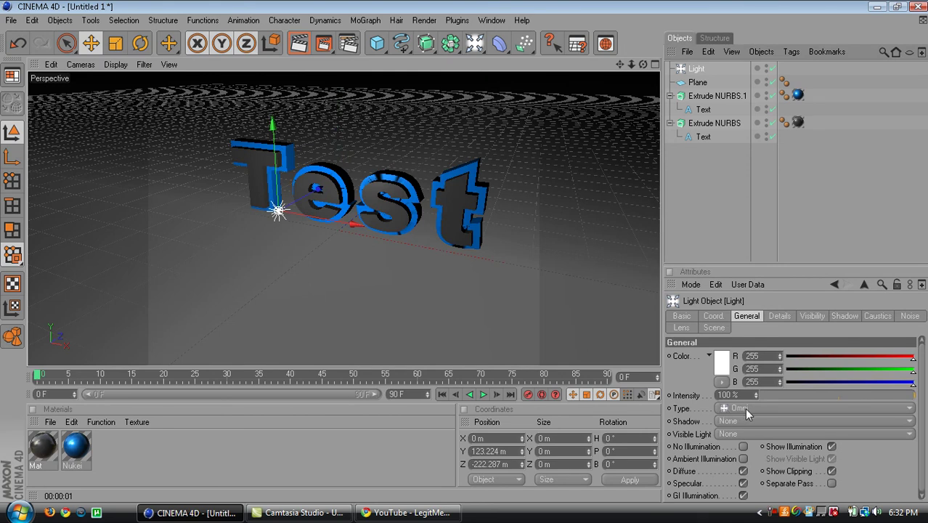
pyautogui.click(733, 420)
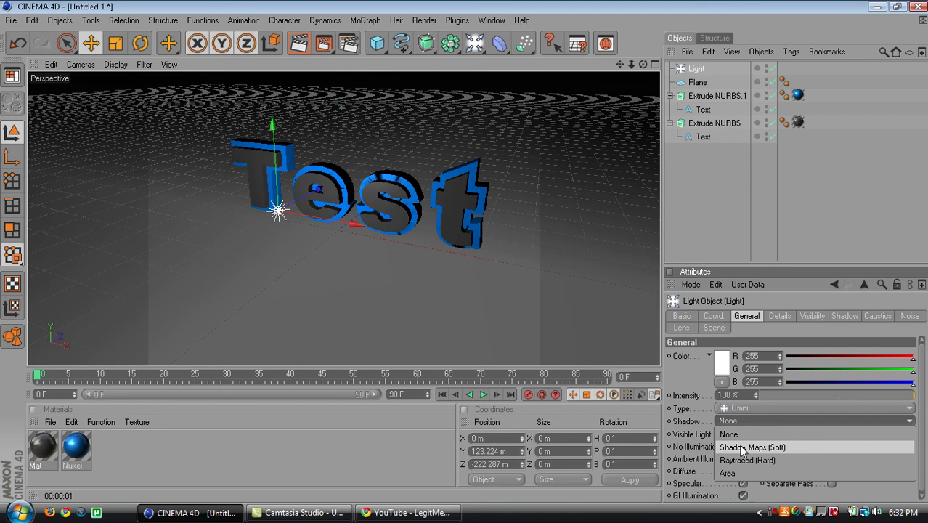
pyautogui.click(742, 448)
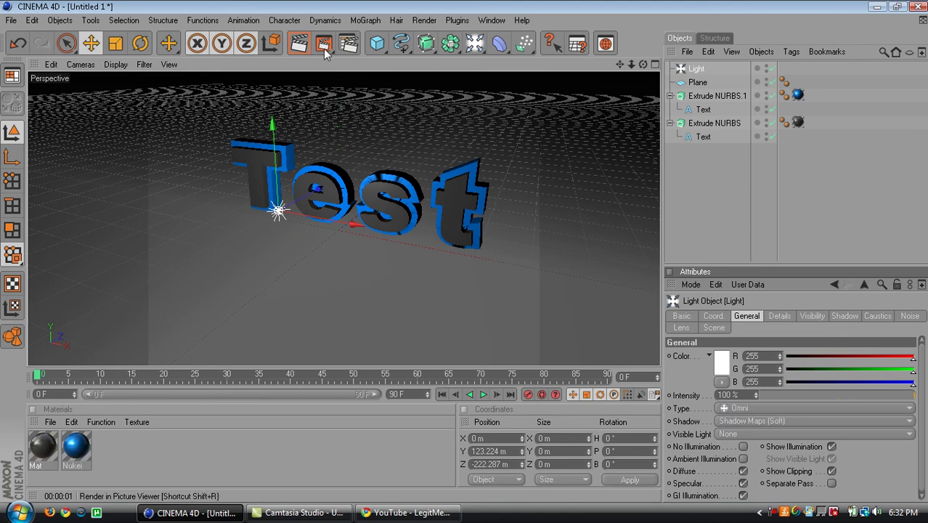
pyautogui.click(298, 44)
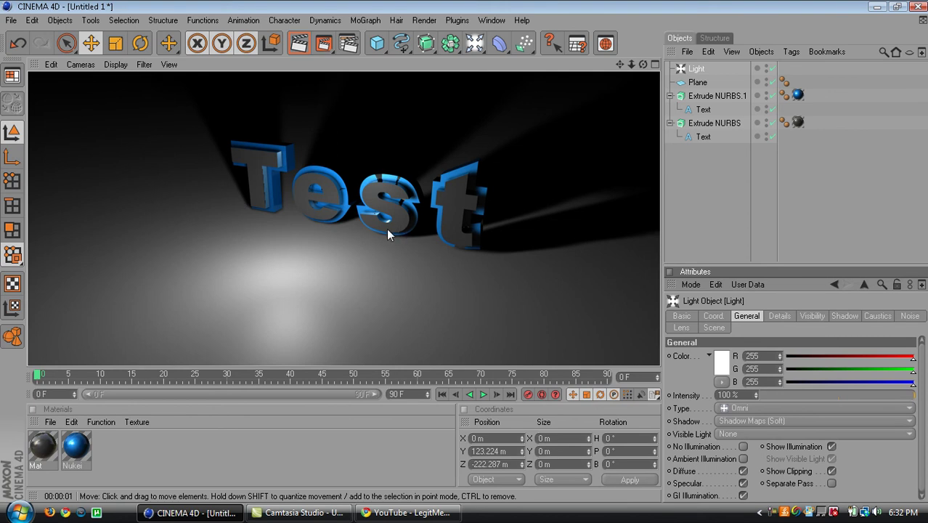
# Move the omni light along X to about -375 m so it sits beside the "T" end of the text
pyautogui.click(361, 197)
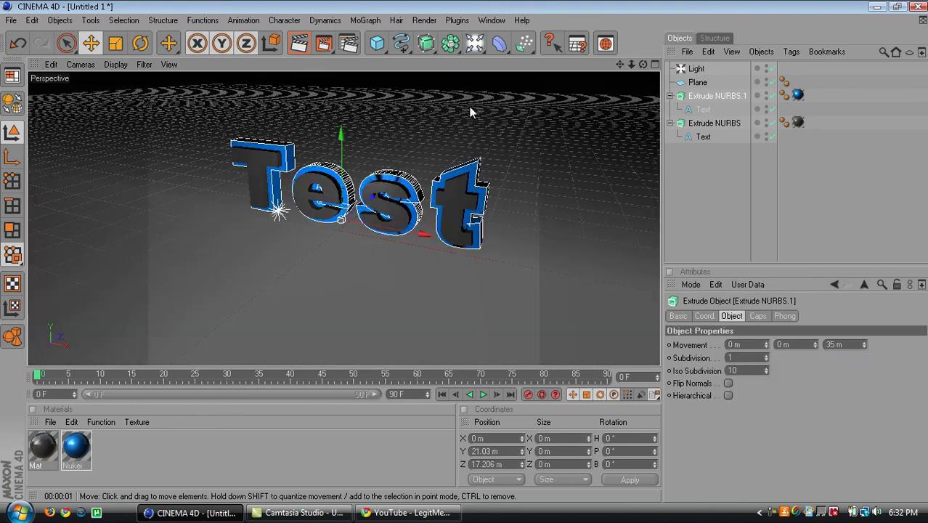
pyautogui.middleClick(498, 149)
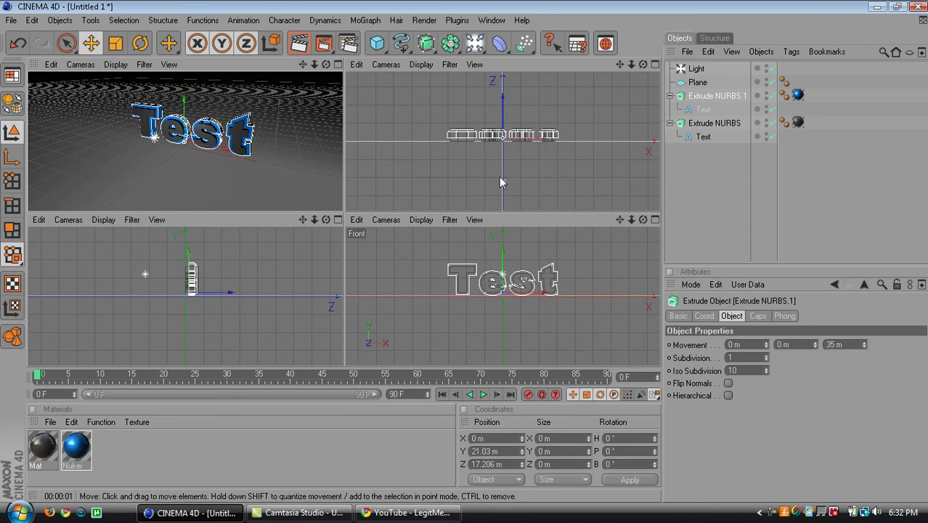
pyautogui.click(501, 182)
pyautogui.click(696, 69)
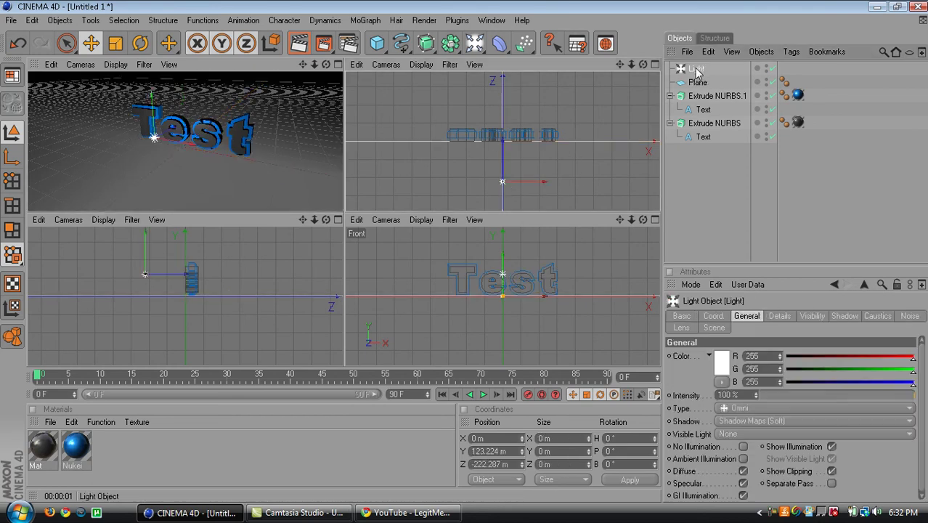
pyautogui.moveTo(521, 181); pyautogui.dragTo(434, 182)
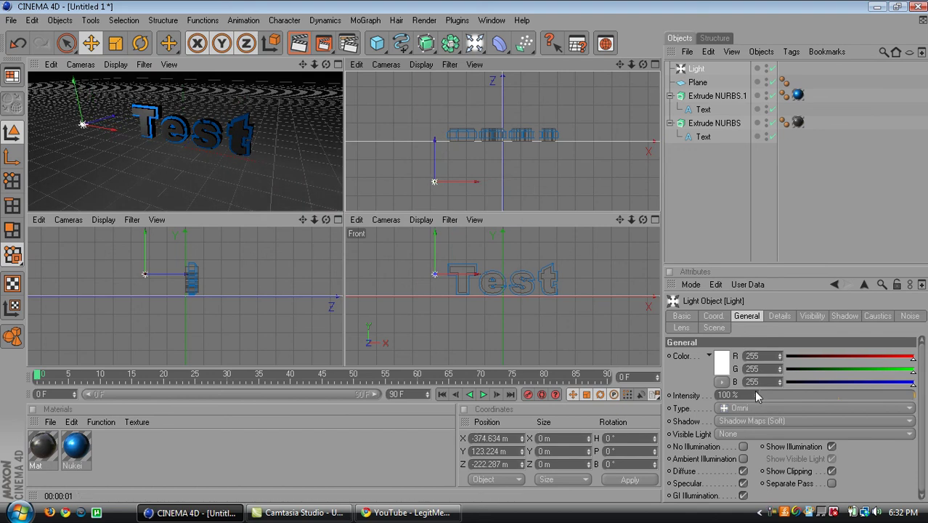
# Reduce the light's intensity to 70 % and render the enlarged perspective view
pyautogui.click(843, 317)
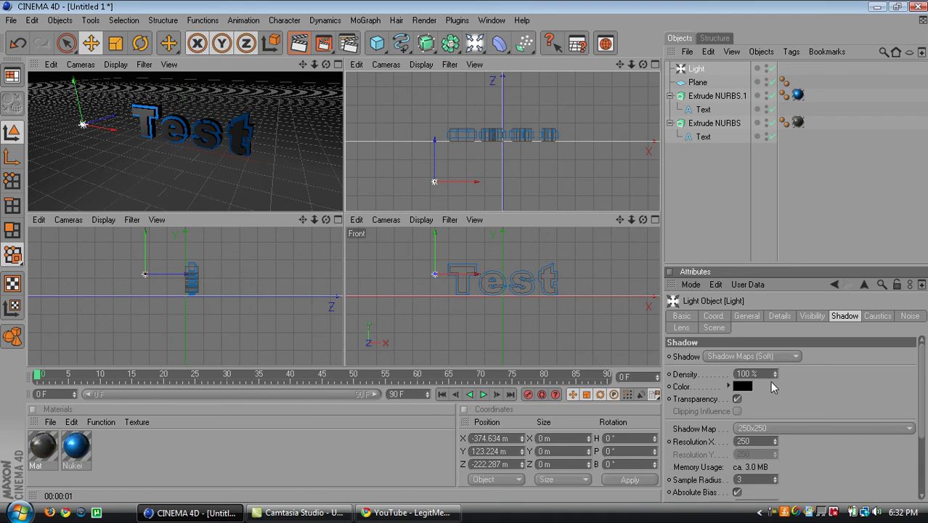
pyautogui.click(750, 317)
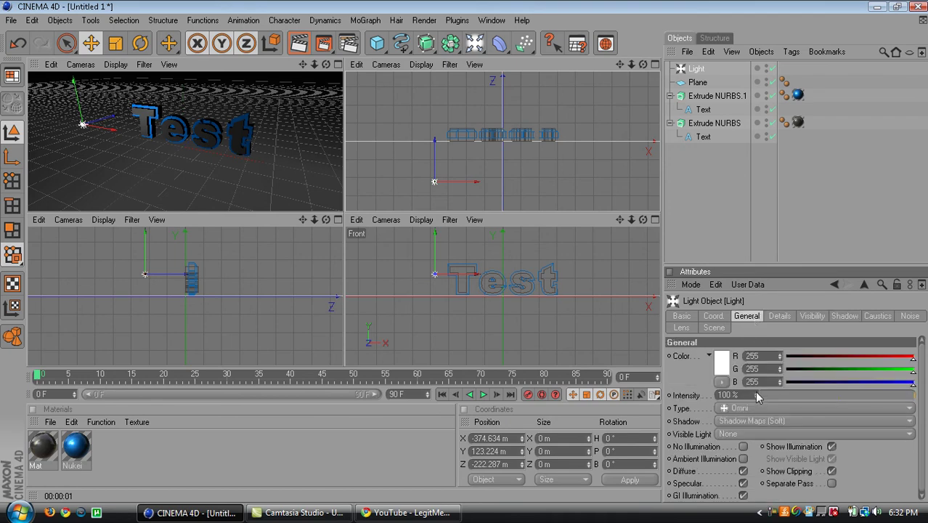
pyautogui.moveTo(755, 394); pyautogui.dragTo(757, 406)
pyautogui.middleClick(244, 173)
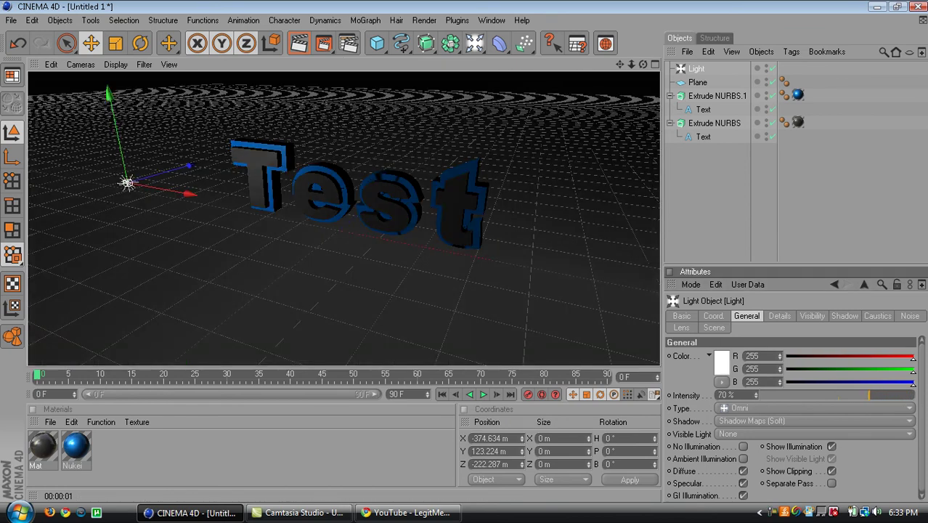
pyautogui.click(302, 49)
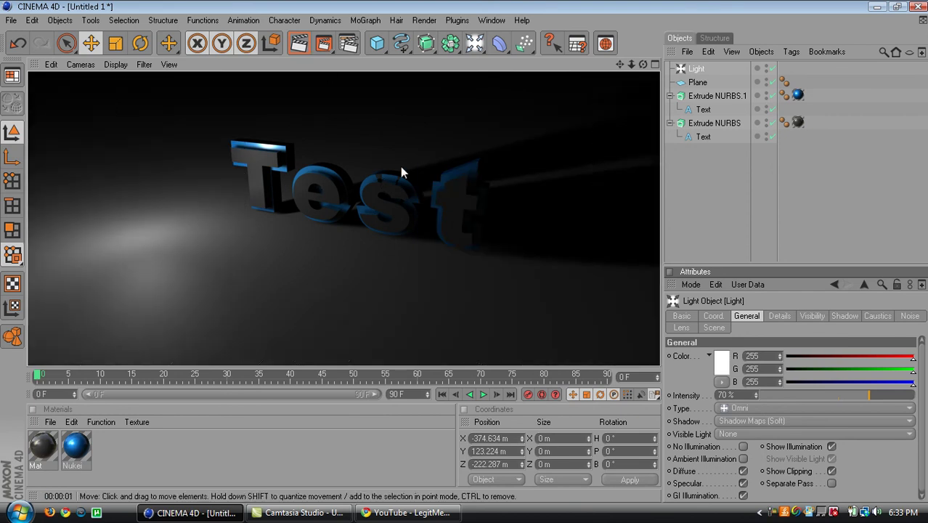
# Orbit the perspective view slightly around the text and render it to check the lighting
pyautogui.click(403, 173)
pyautogui.moveTo(644, 65); pyautogui.dragTo(634, 58)
pyautogui.click(299, 44)
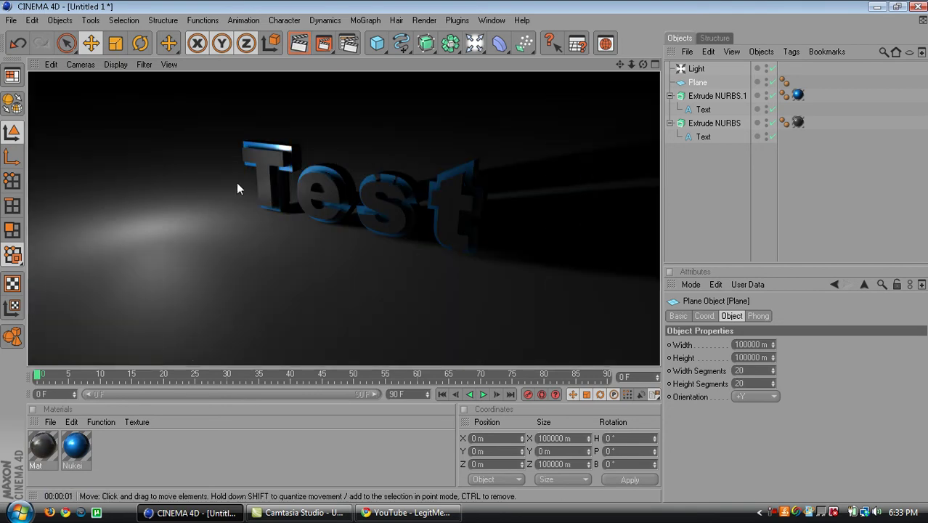
# Render the text from a low, angled viewpoint with the "T" nearest the camera
pyautogui.click(237, 183)
pyautogui.moveTo(643, 65); pyautogui.dragTo(690, 45)
pyautogui.moveTo(631, 38); pyautogui.dragTo(586, 97)
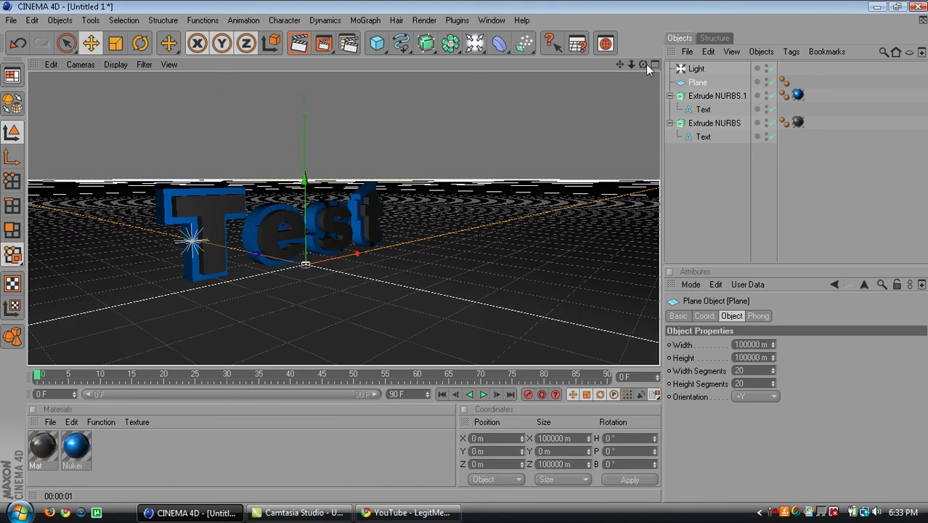
pyautogui.moveTo(644, 65); pyautogui.dragTo(614, 56)
pyautogui.click(298, 44)
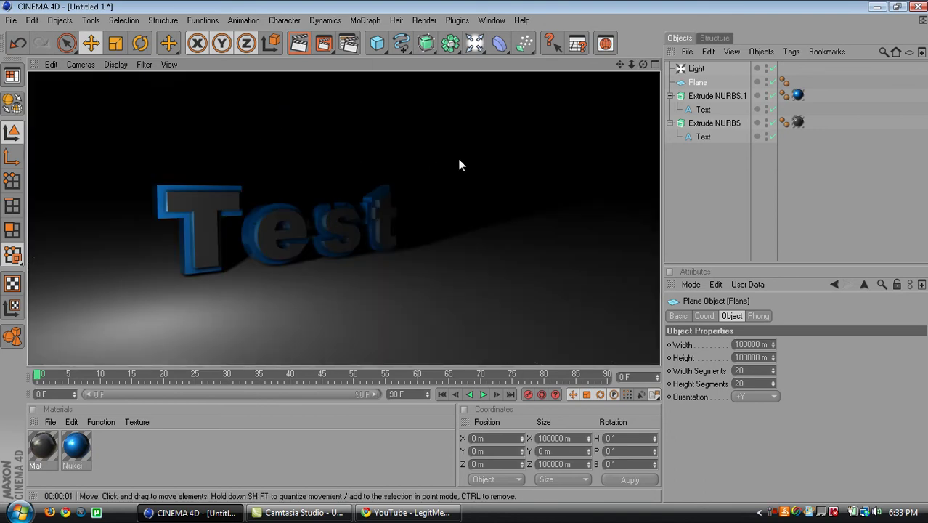
# Return to a more frontal view of the whole word, render it, and reframe the text closer to the centre
pyautogui.click(570, 126)
pyautogui.moveTo(643, 65); pyautogui.dragTo(649, 29)
pyautogui.moveTo(594, 69); pyautogui.dragTo(552, 68)
pyautogui.click(298, 43)
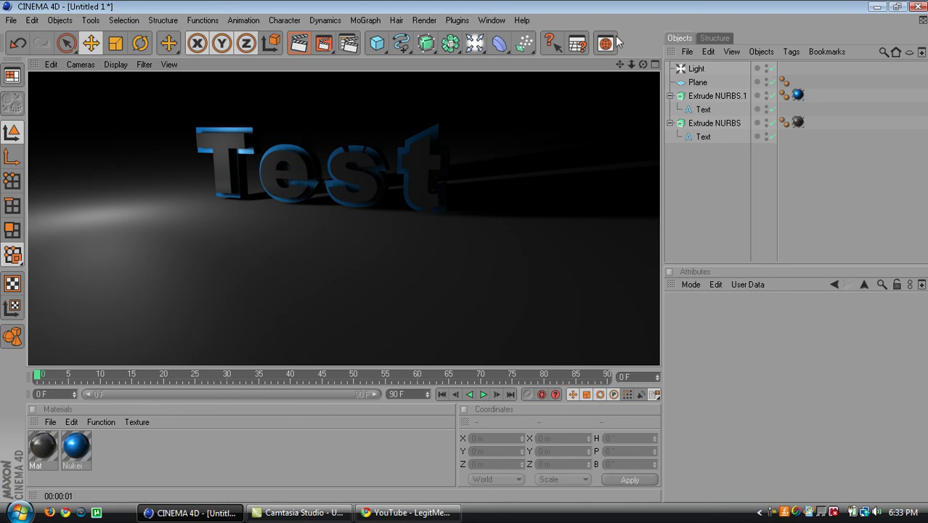
pyautogui.moveTo(620, 65)
pyautogui.mouseDown()
pyautogui.moveTo(611, 122)
pyautogui.moveTo(643, 61)
pyautogui.moveTo(639, 95)
pyautogui.moveTo(642, 68)
pyautogui.moveTo(624, 65)
pyautogui.moveTo(619, 50)
pyautogui.moveTo(628, 72)
pyautogui.moveTo(636, 57)
pyautogui.moveTo(630, 65)
pyautogui.moveTo(622, 57)
pyautogui.mouseUp()
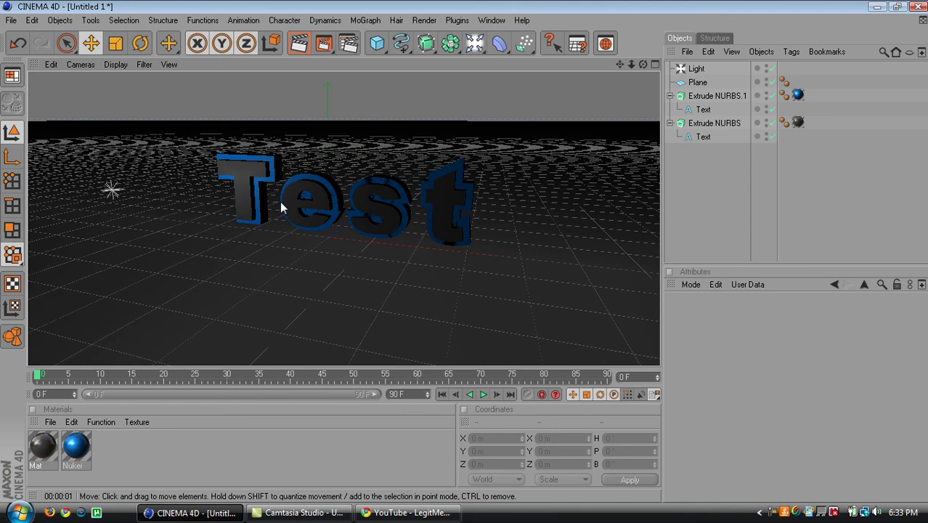